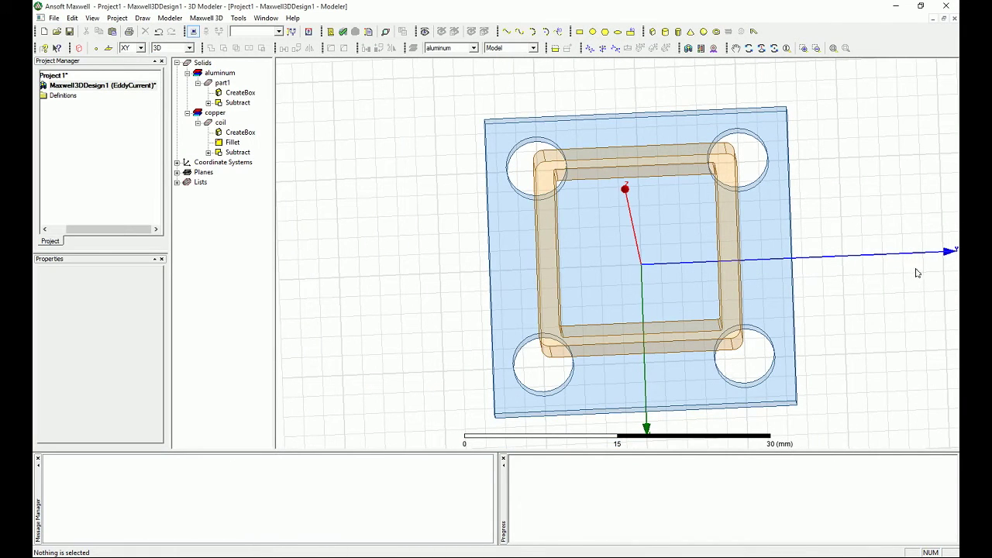
Create a cross-section of the coil on the YZ plane
left_click_drag(948, 238, 919, 252, "alt")
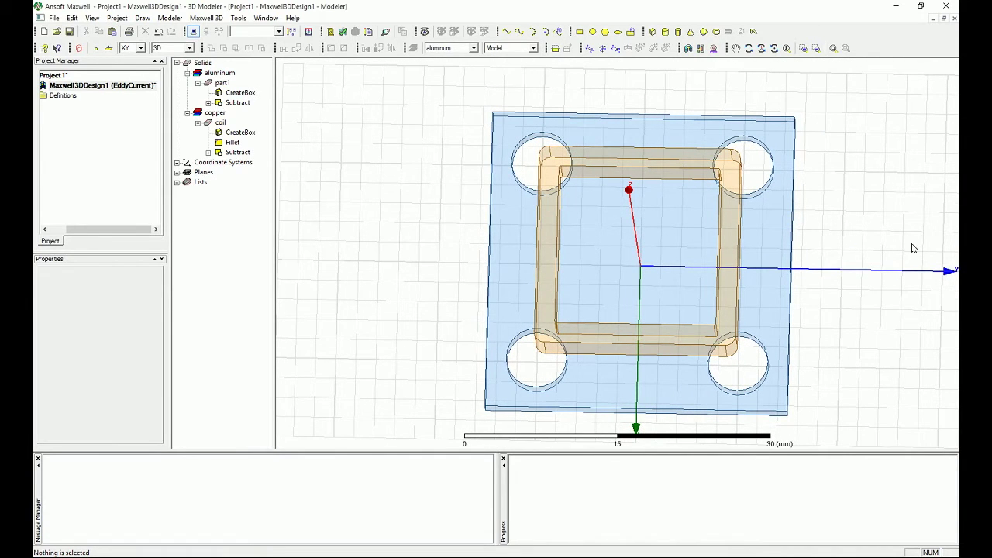
double_click(867, 248, "alt")
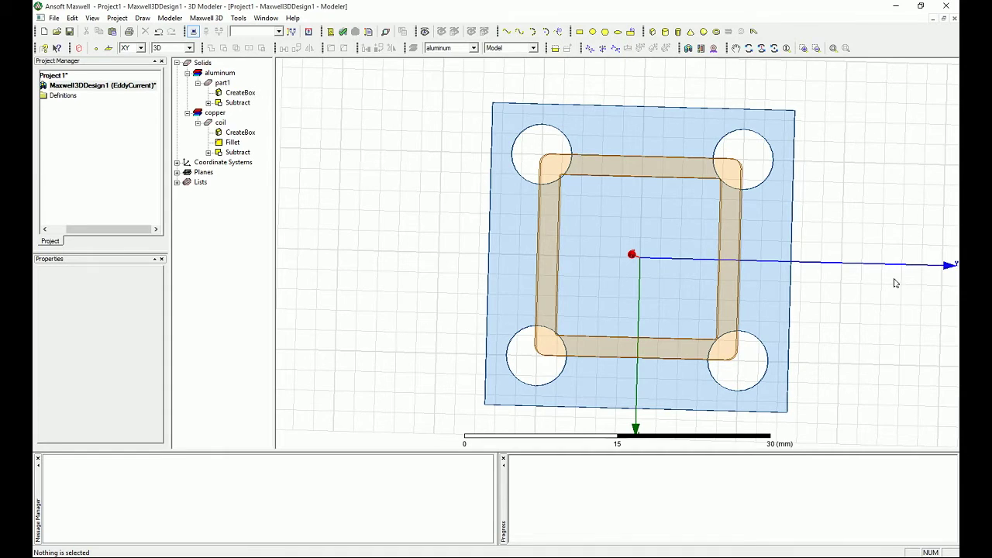
left_click_drag(954, 262, 939, 264, "alt")
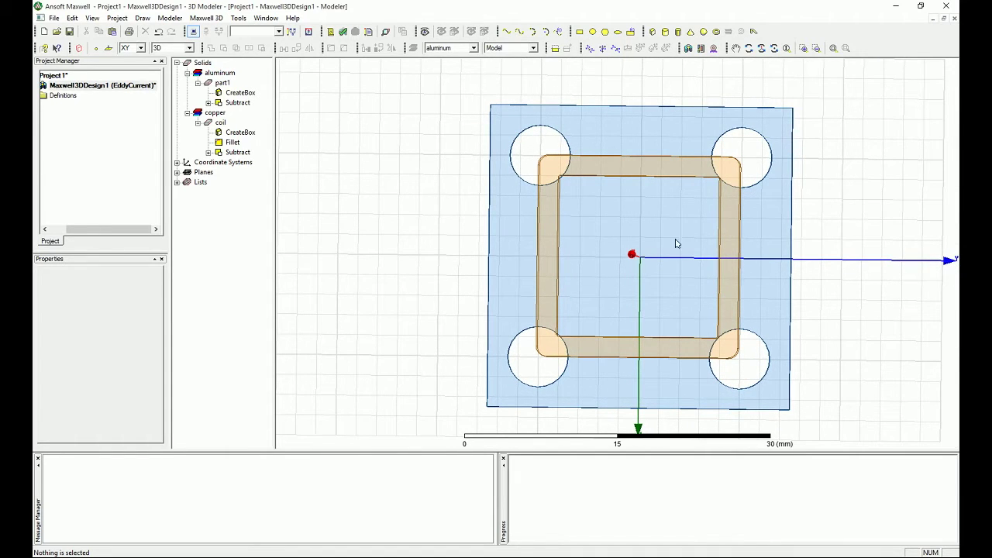
key("o")
left_click(721, 221)
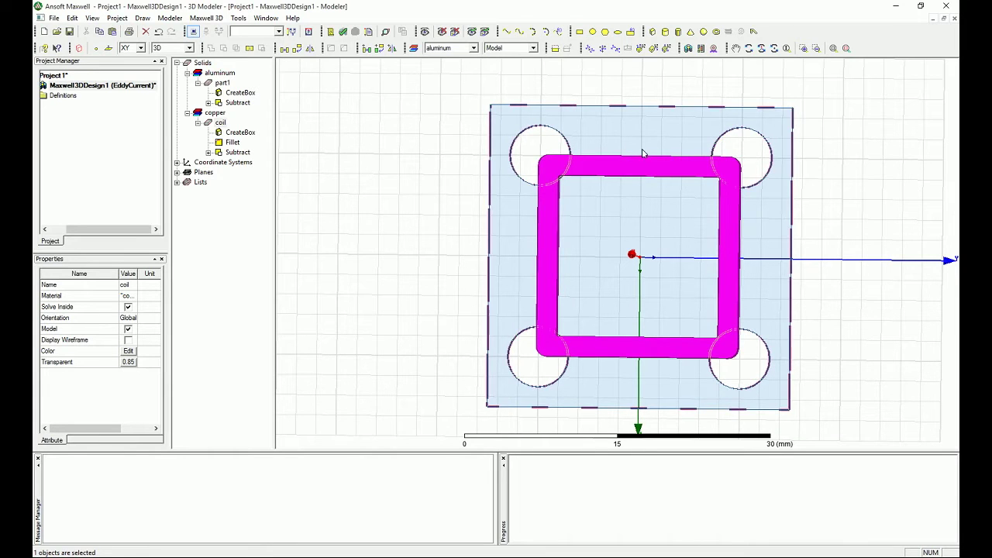
left_click(172, 19)
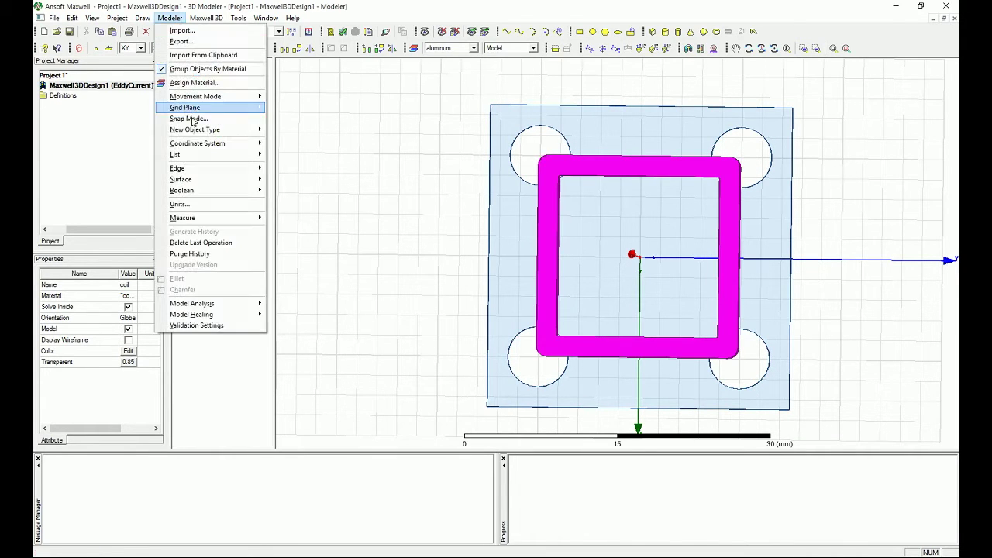
mouse_move(209, 181)
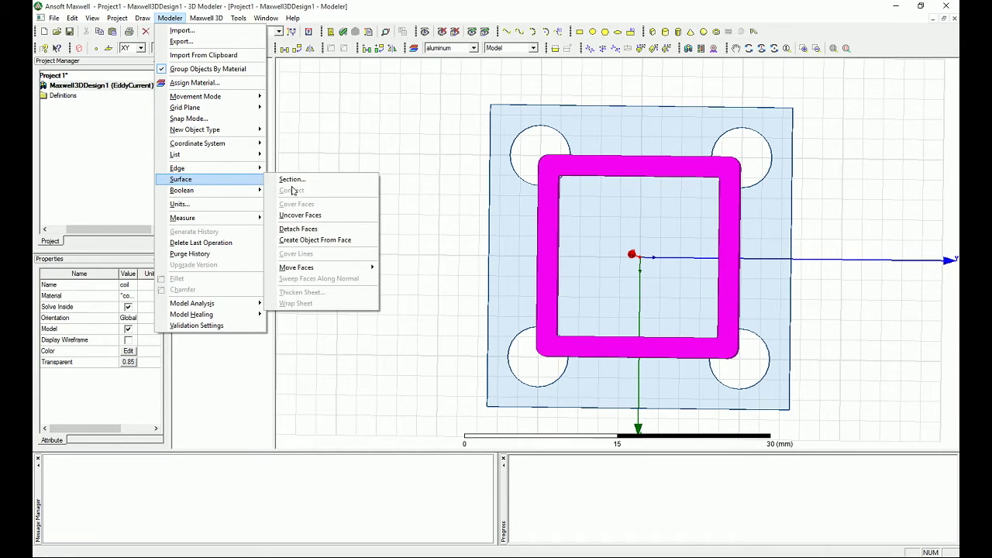
left_click(303, 181)
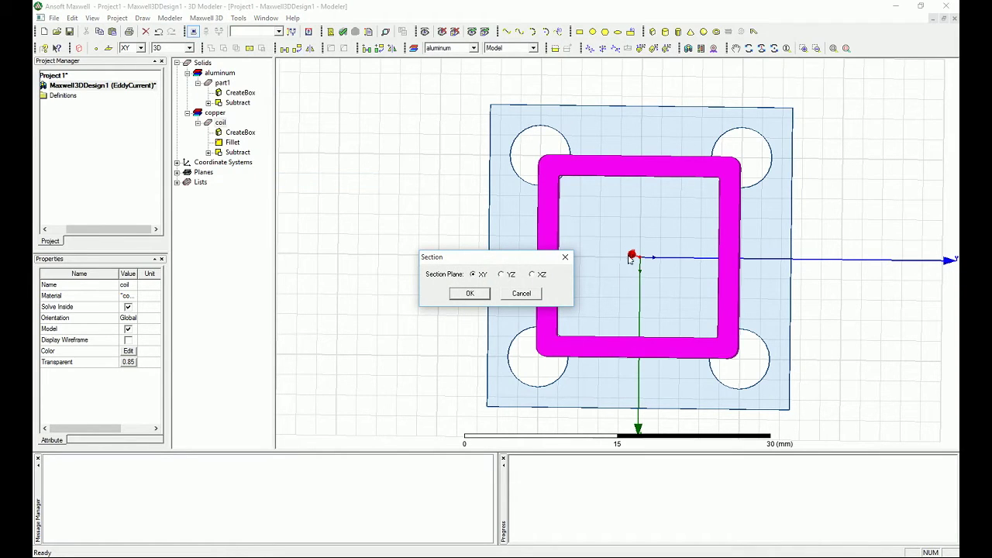
left_click(511, 275)
left_click(470, 295)
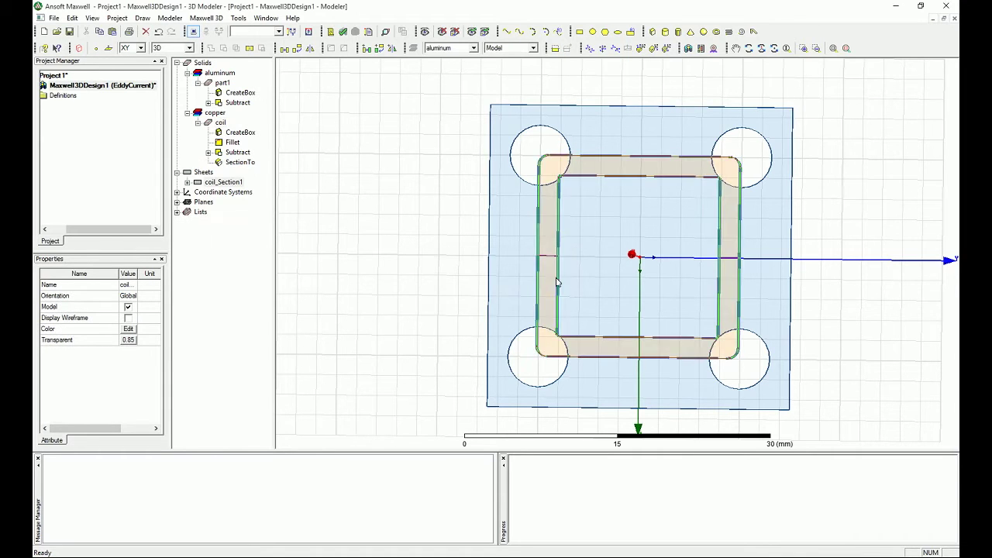
Separate the coil's section sheet into individual bodies and delete the separated second sheet
left_click_drag(640, 281, 680, 246, "alt")
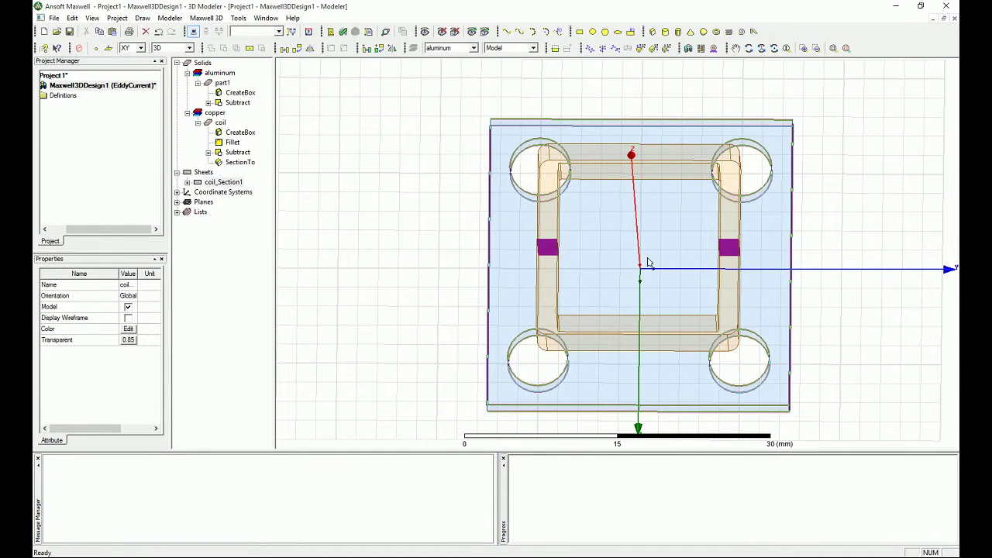
left_click_drag(647, 262, 644, 266, "alt")
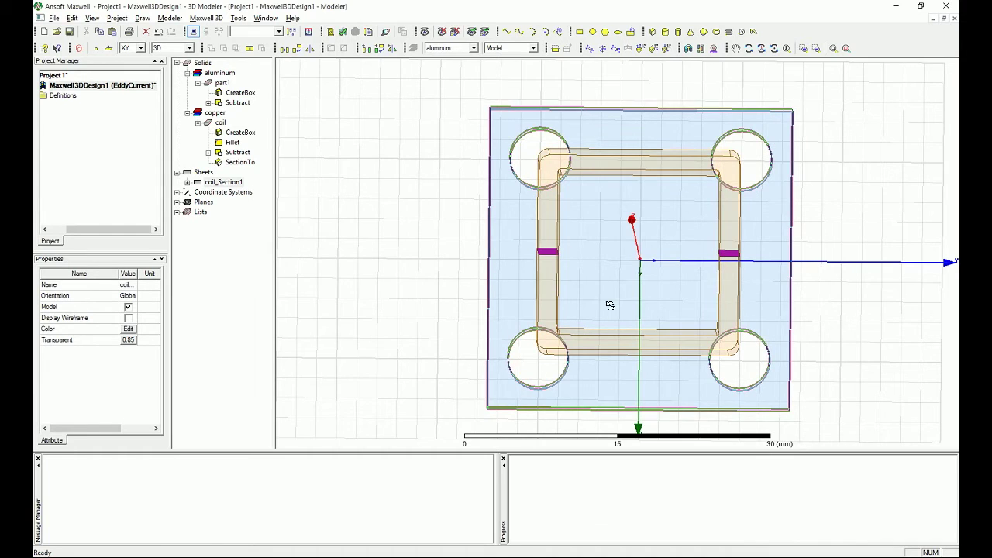
left_click_drag(626, 321, 589, 195, "alt")
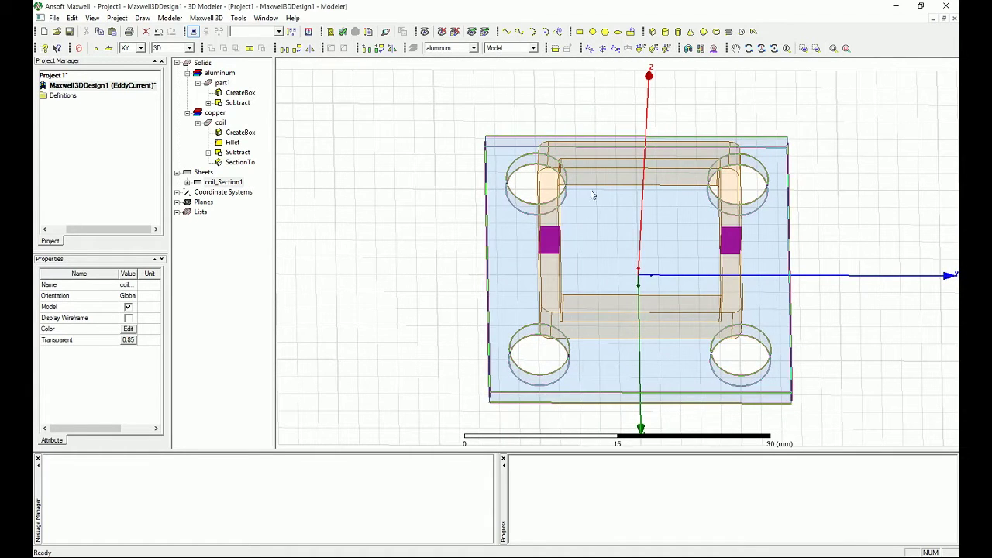
left_click(207, 186)
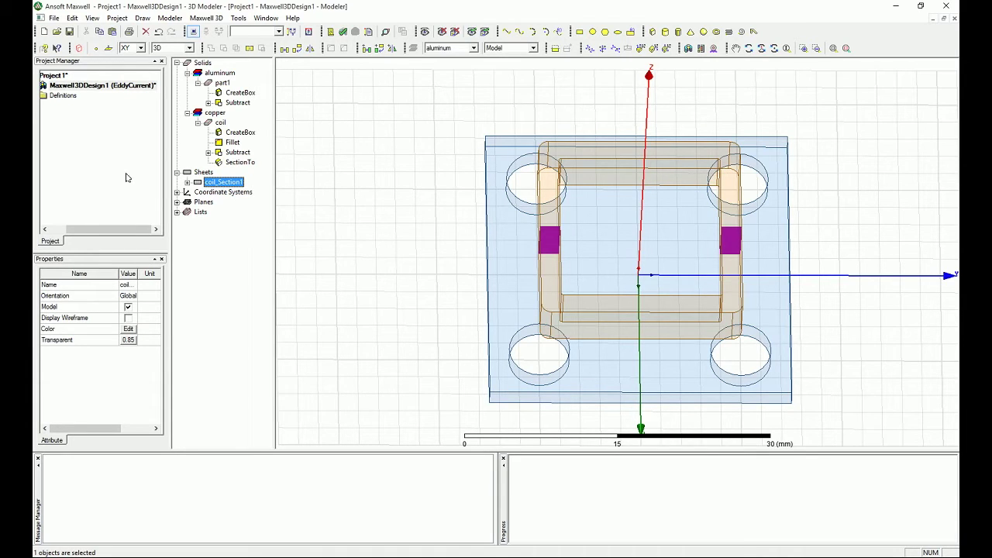
right_click(214, 183)
mouse_move(240, 212)
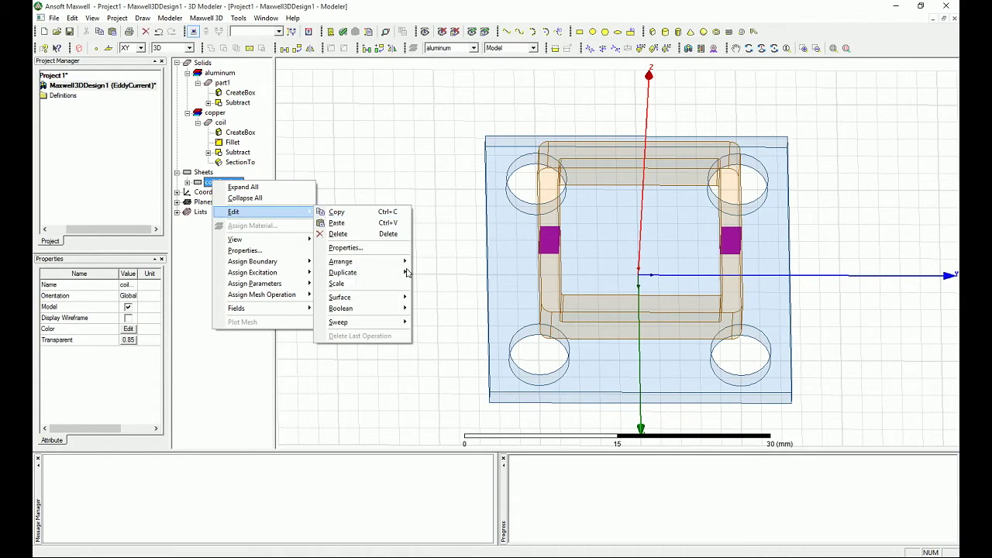
mouse_move(372, 310)
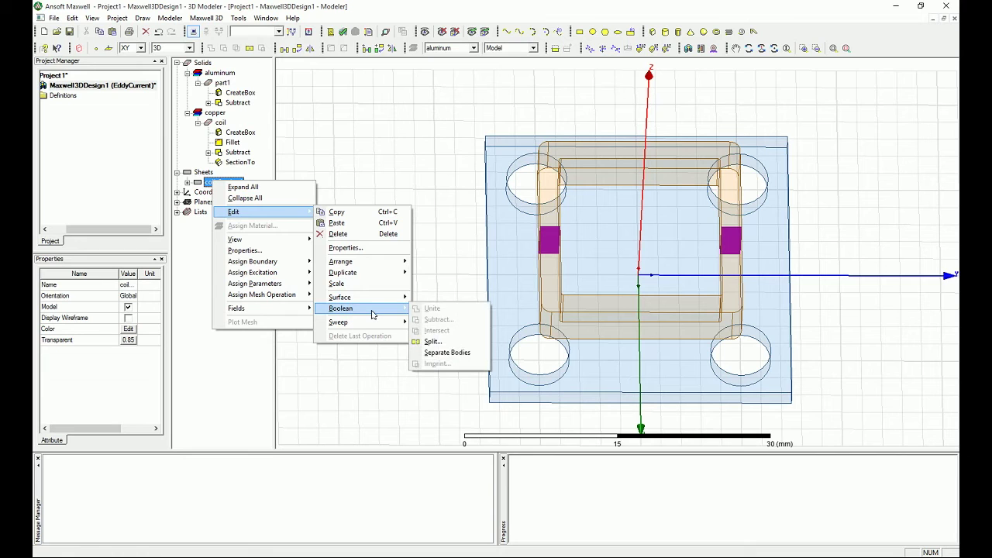
left_click(447, 354)
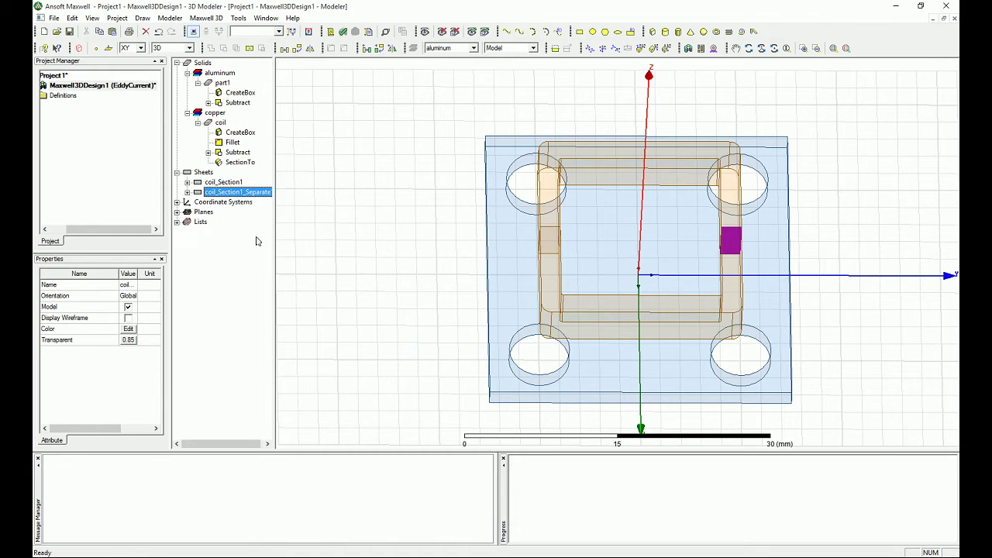
key("Delete")
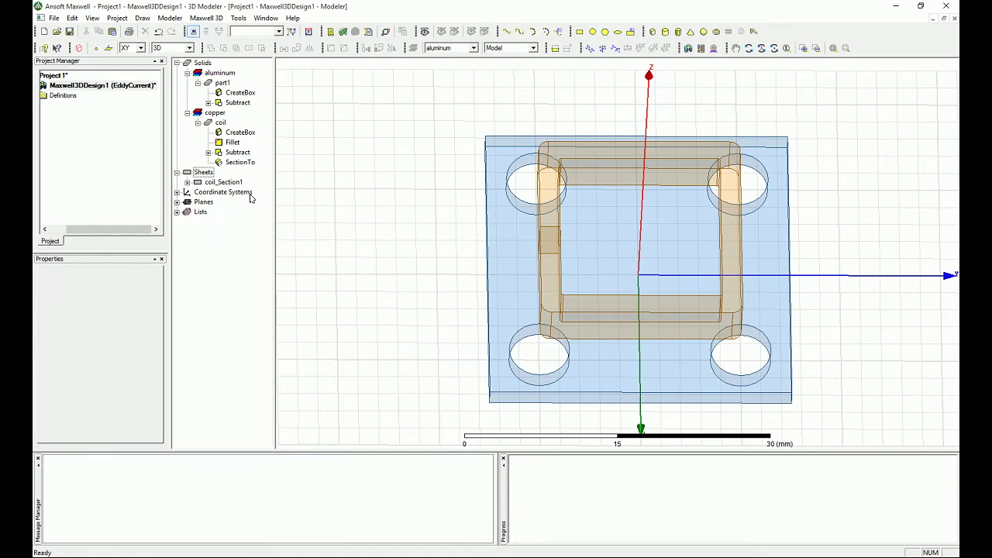
Assign a stranded current excitation named coil_current with a value of 5 to the remaining coil section sheet
left_click(214, 185)
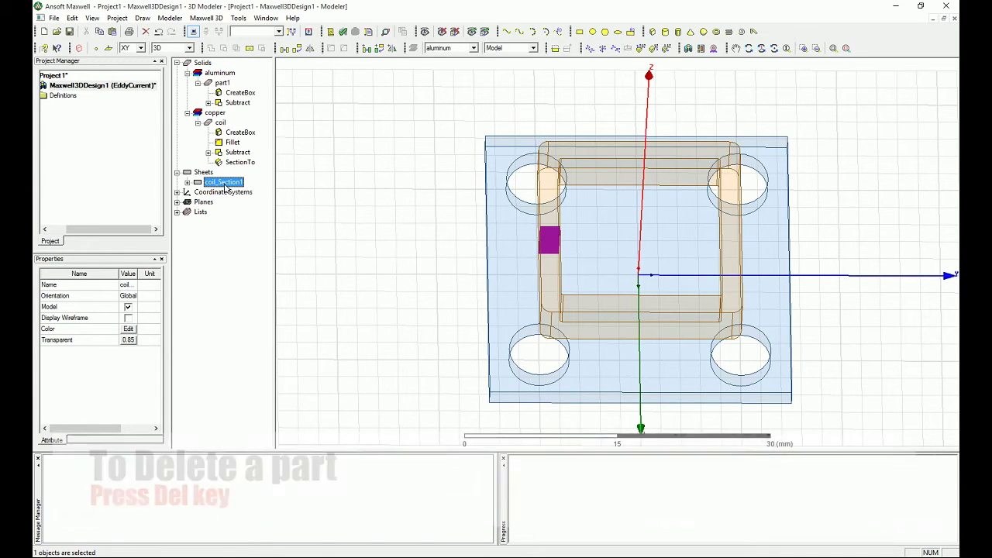
right_click(225, 186)
mouse_move(306, 276)
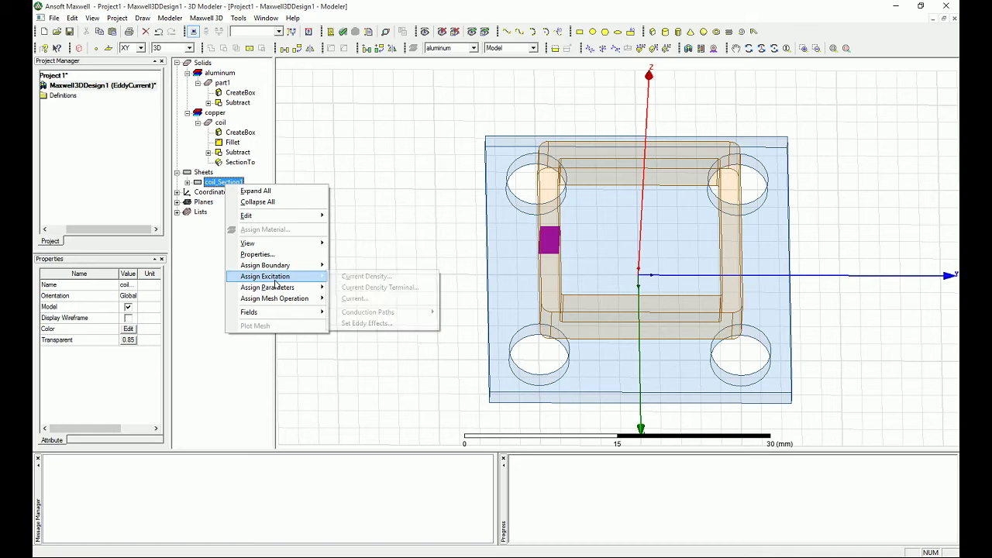
left_click(358, 299)
type("coil")
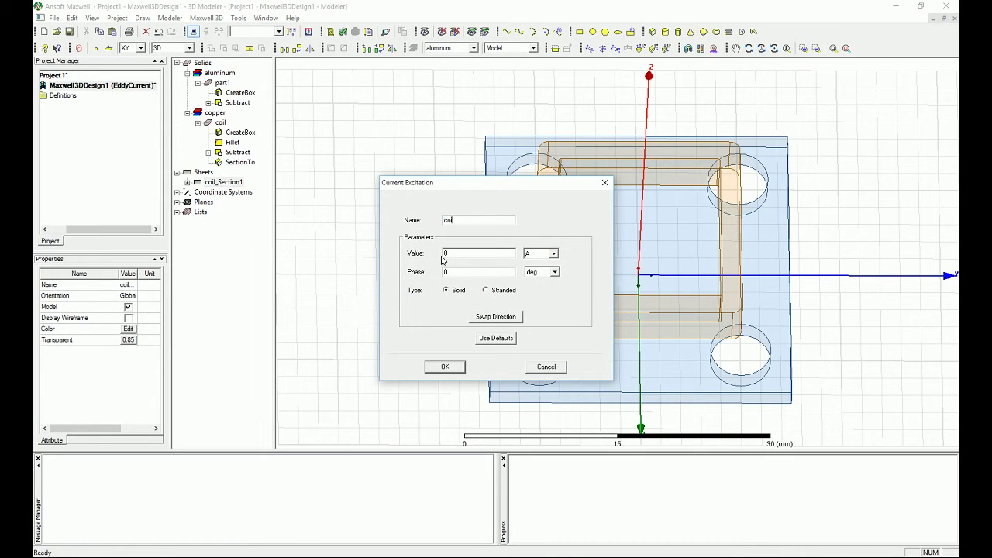
type("_current")
left_click(553, 253)
left_click(550, 310)
double_click(462, 254)
type("5")
left_click(504, 293)
left_click(446, 369)
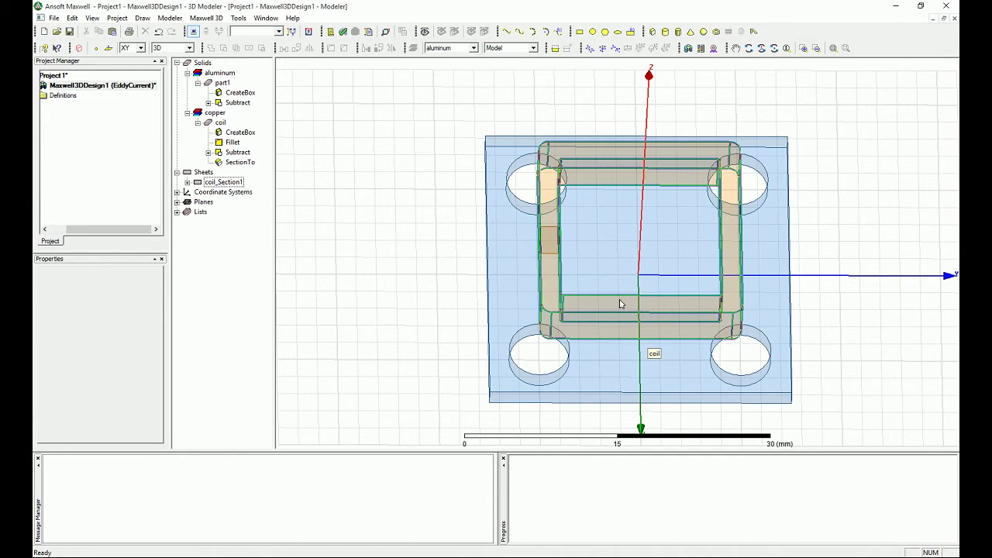
Examine the coil's position above the aluminum plate from the side, from above and at an angle
left_click_drag(653, 261, 661, 281, "alt")
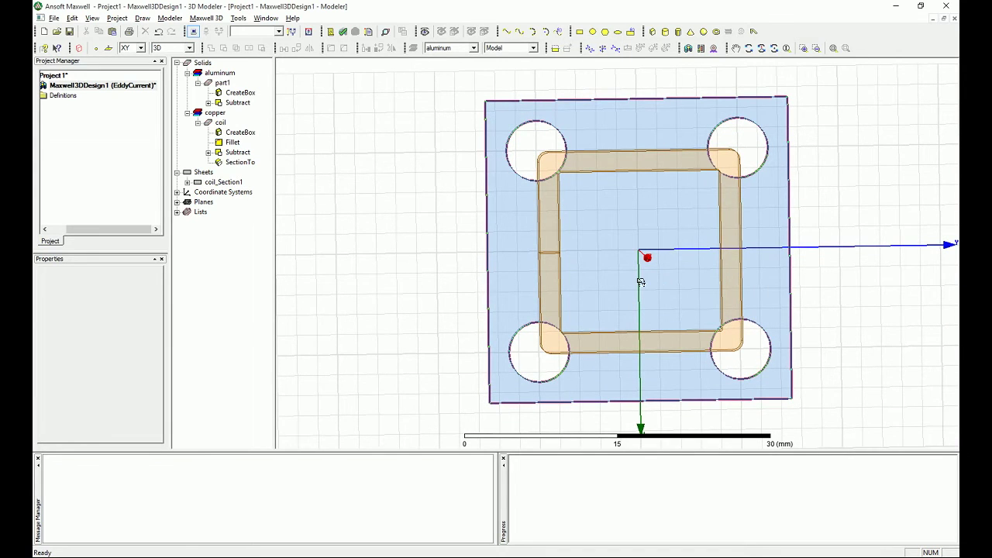
left_click_drag(642, 282, 625, 174, "alt")
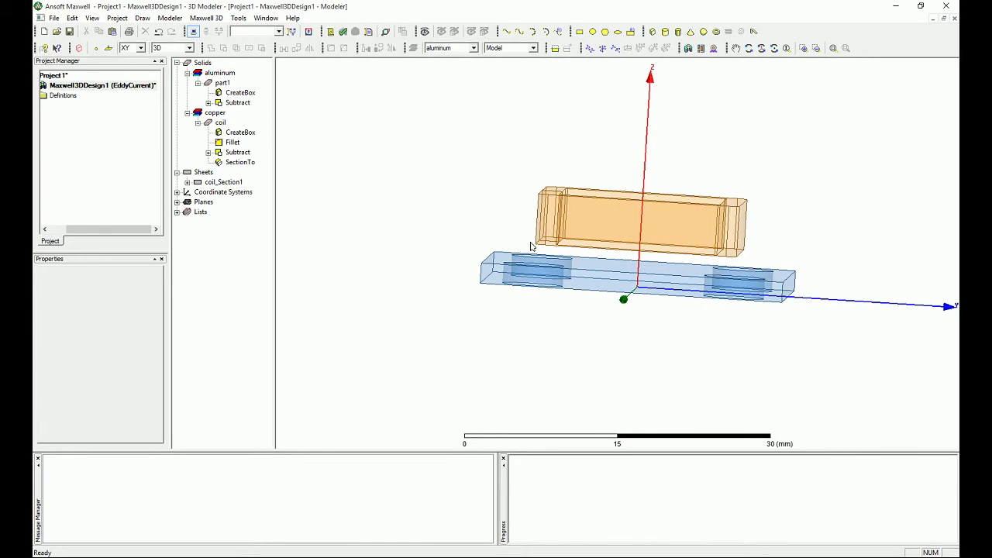
left_click_drag(531, 247, 531, 307, "alt")
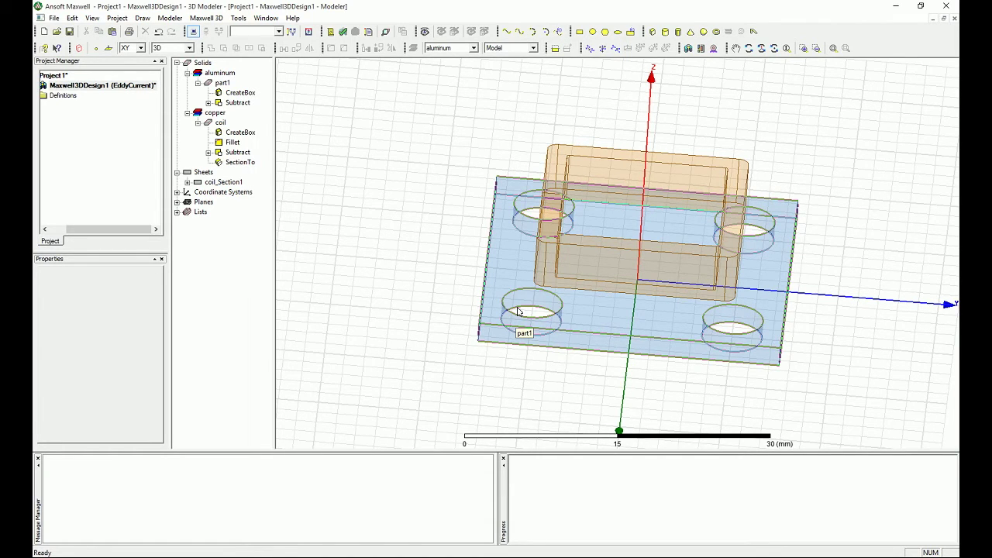
left_click_drag(647, 271, 643, 240, "alt")
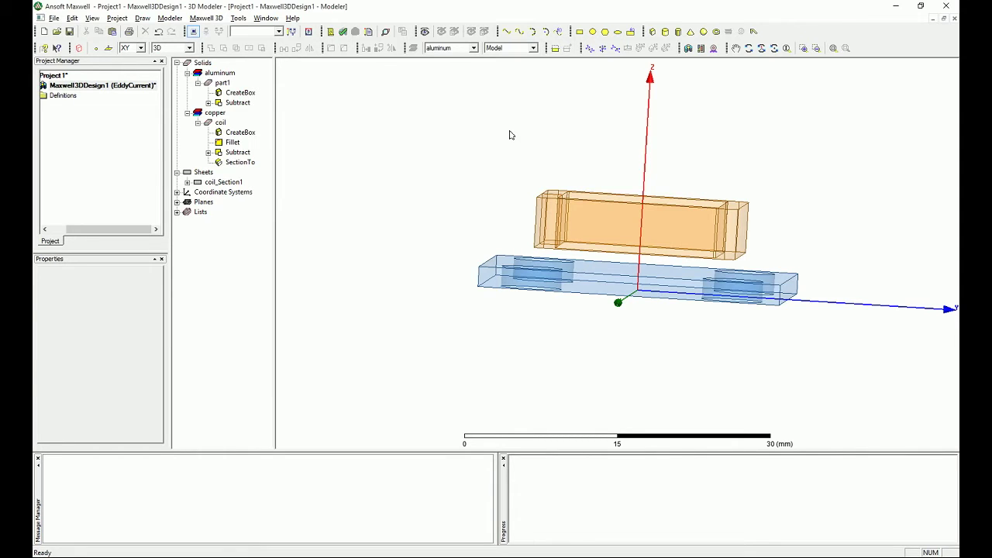
left_click_drag(527, 204, 514, 259, "alt")
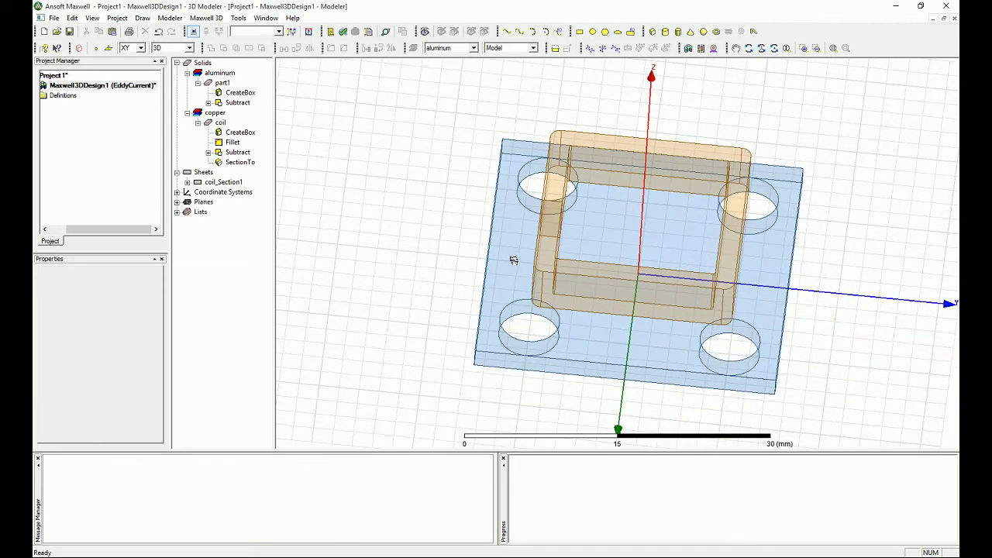
left_click_drag(930, 305, 936, 279, "alt")
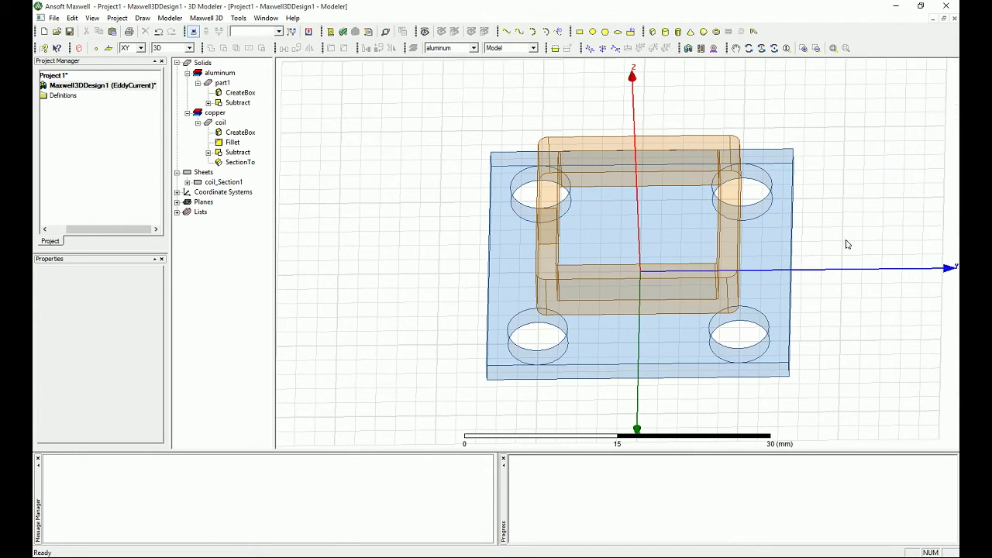
left_click(847, 266)
left_click_drag(648, 325, 648, 286, "alt")
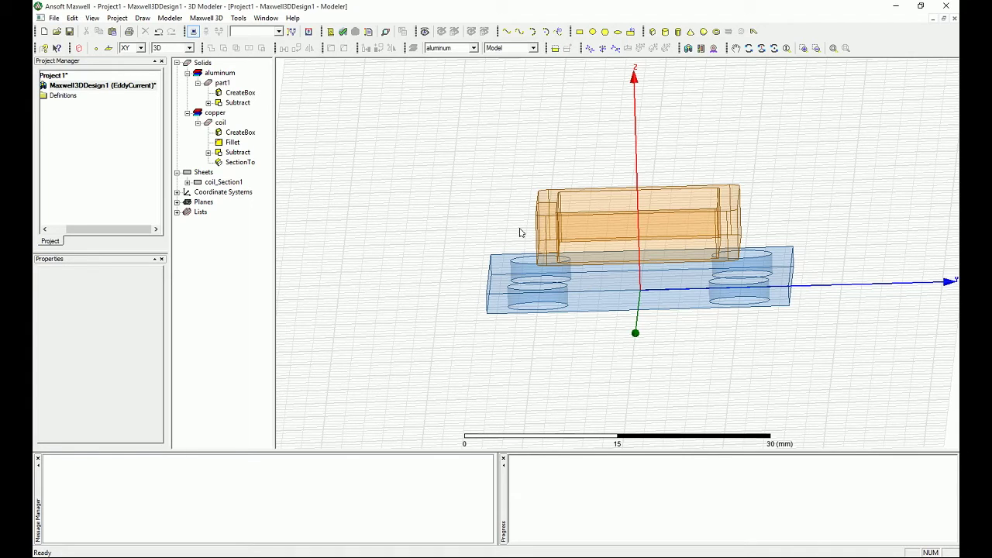
mouse_move(520, 232)
left_mouse_down("alt")
mouse_move(567, 249)
mouse_move(540, 257)
mouse_move(520, 242)
left_mouse_up("alt")
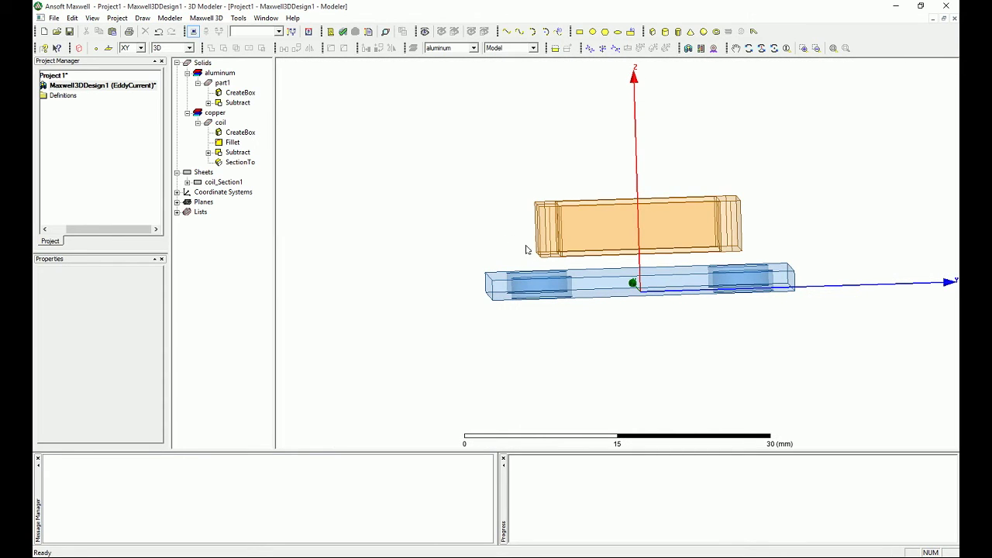
left_click_drag(519, 246, 465, 313, "alt")
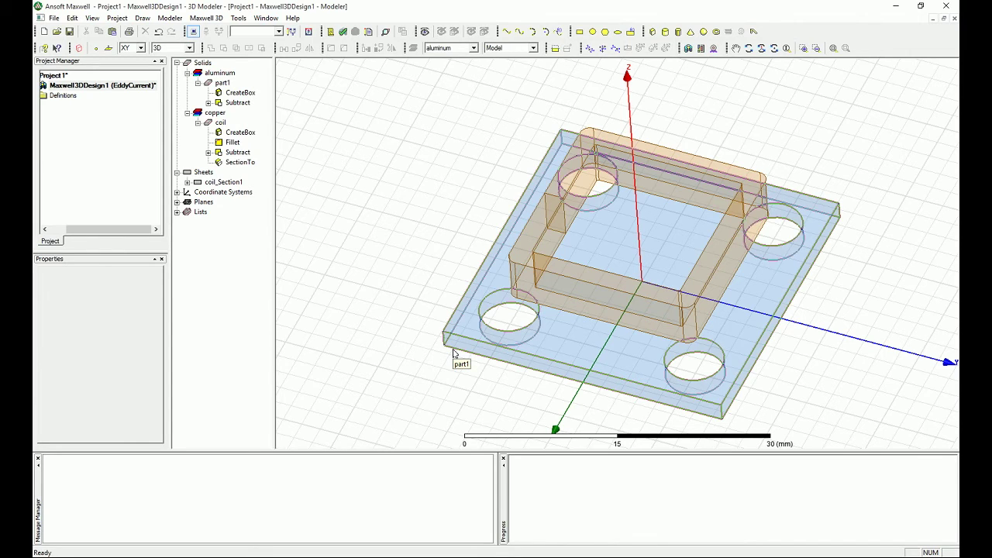
left_click(419, 310)
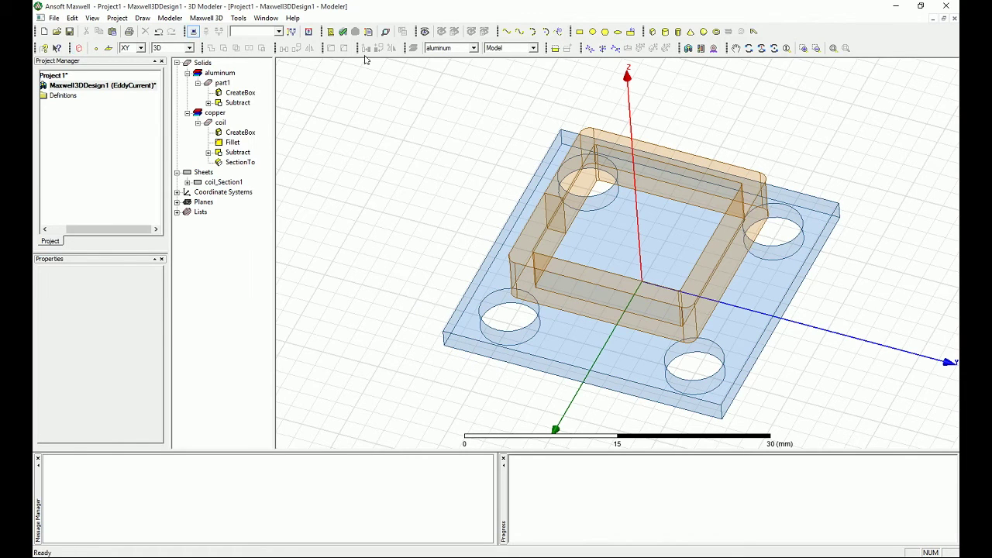
Create a vacuum region around the model with a 300 percentage offset in all directions
left_click(436, 49)
left_click(439, 64)
left_click(79, 48)
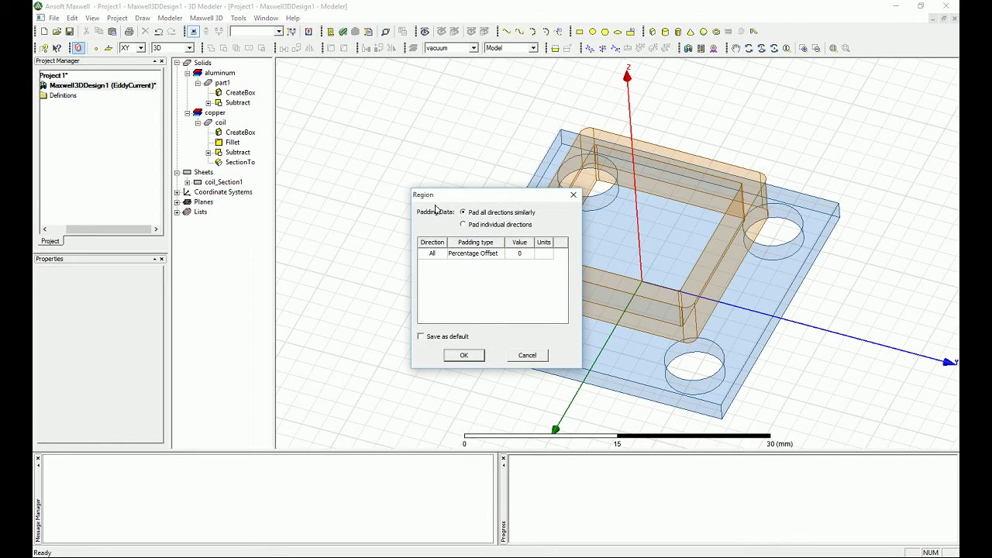
double_click(517, 254)
type("300")
left_click(465, 355)
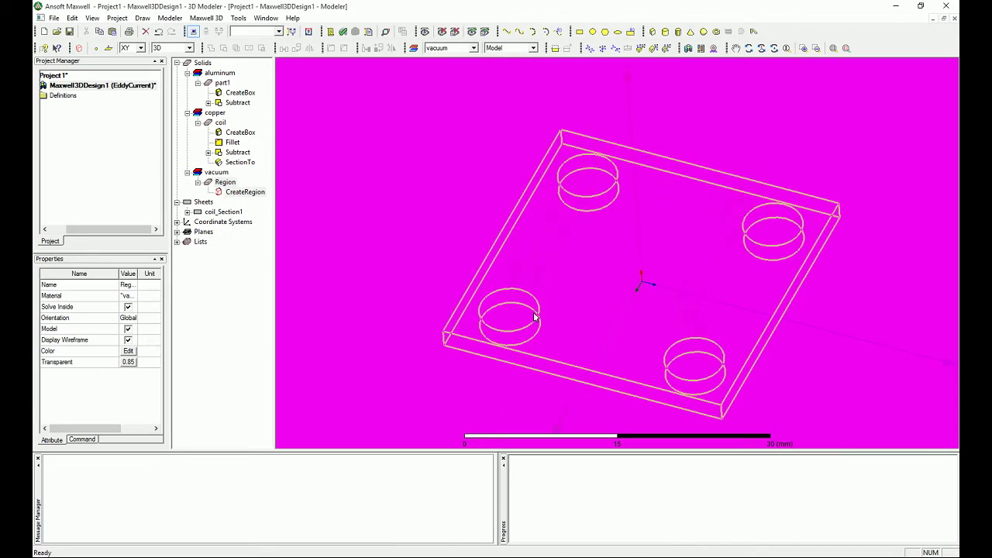
scroll(543, 314, "down", 1)
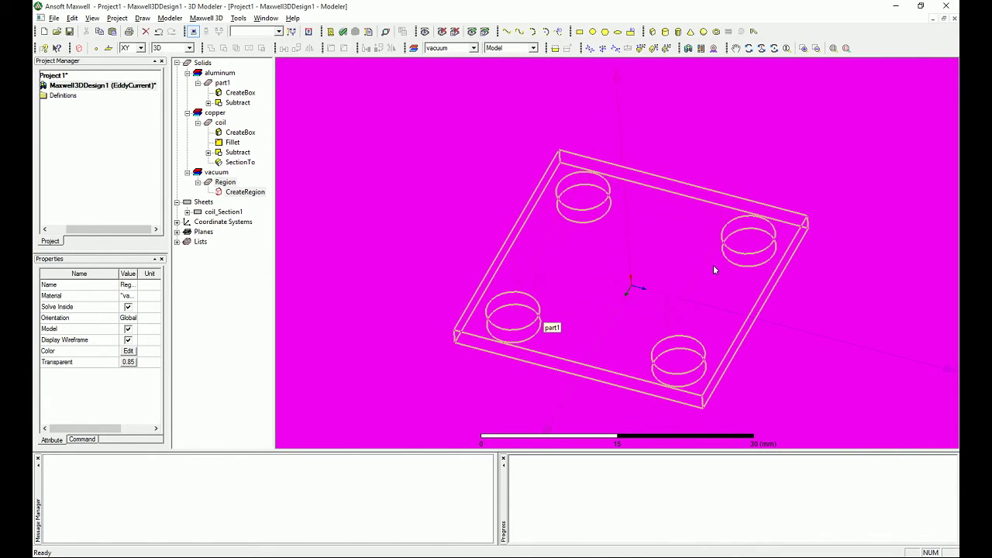
key("ctrl+d")
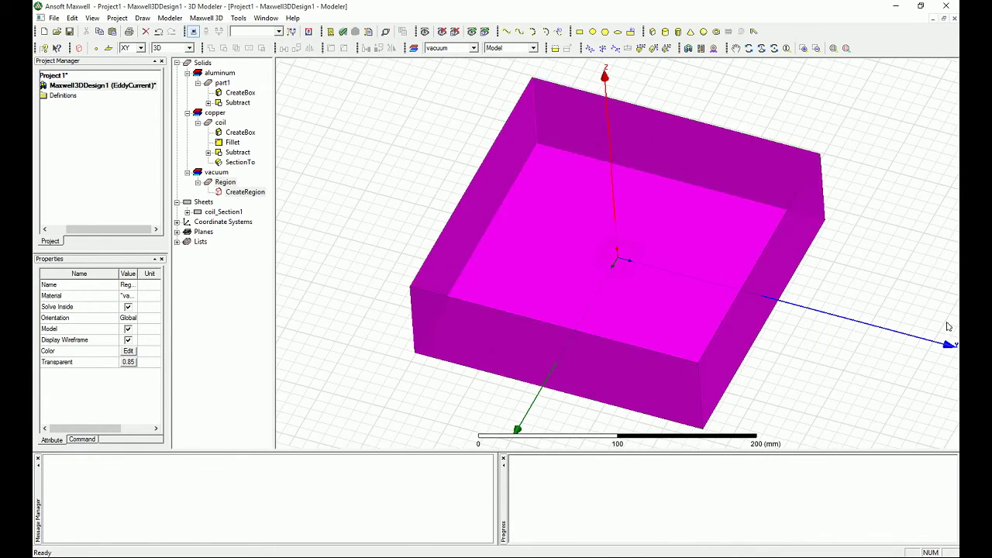
left_click(947, 326)
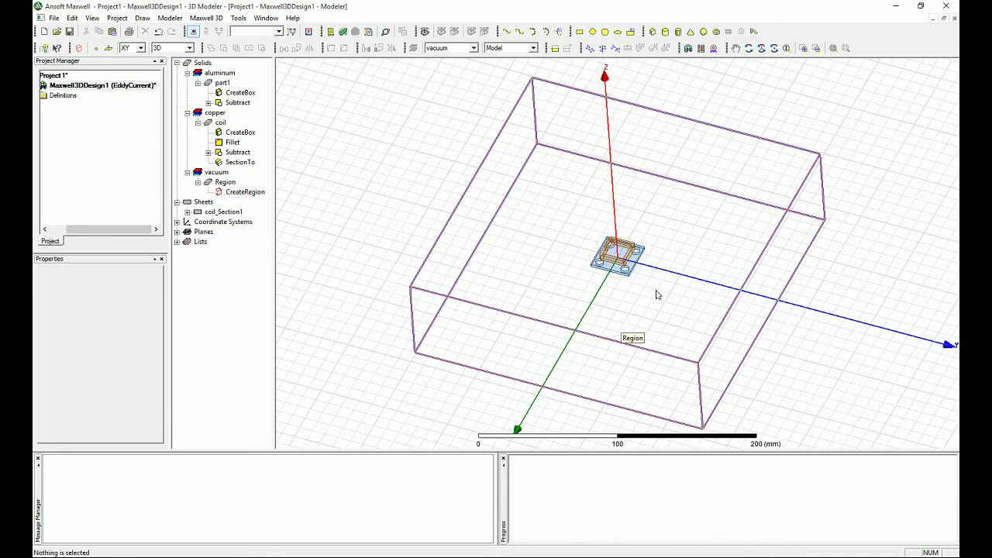
Draw a box 40 mm in X, 4 mm in Y and 2 mm high across the plate's edge, starting at (-20, -14, 0) mm
left_click_drag(654, 290, 619, 258)
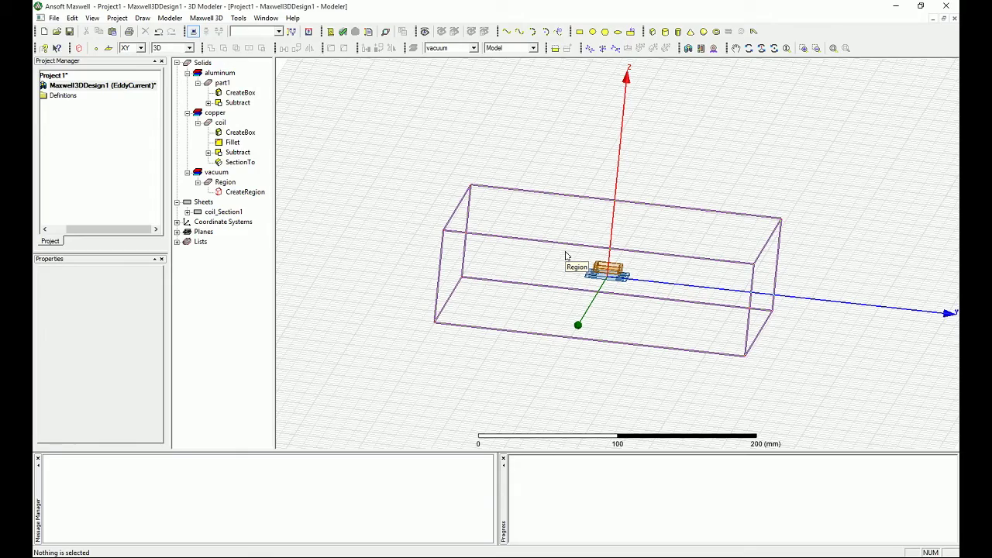
scroll(571, 260, "up", 4)
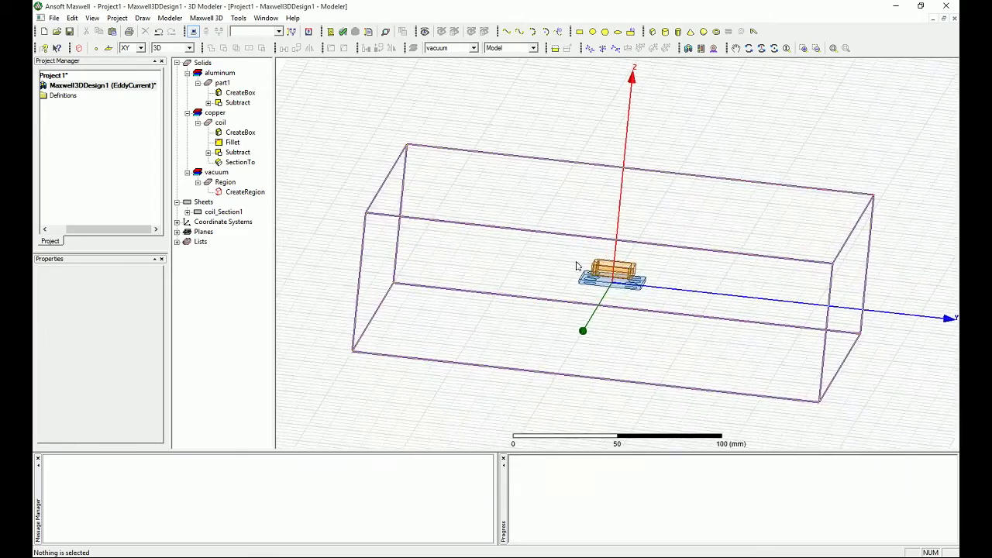
scroll(578, 265, "up", 4)
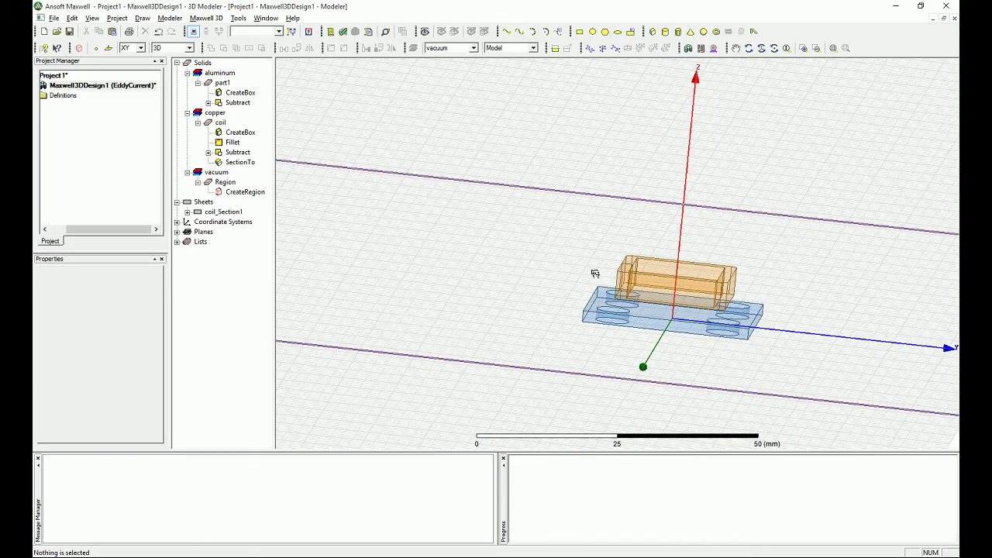
mouse_move(594, 270)
left_mouse_down("alt")
mouse_move(593, 289)
mouse_move(599, 277)
left_mouse_up("alt")
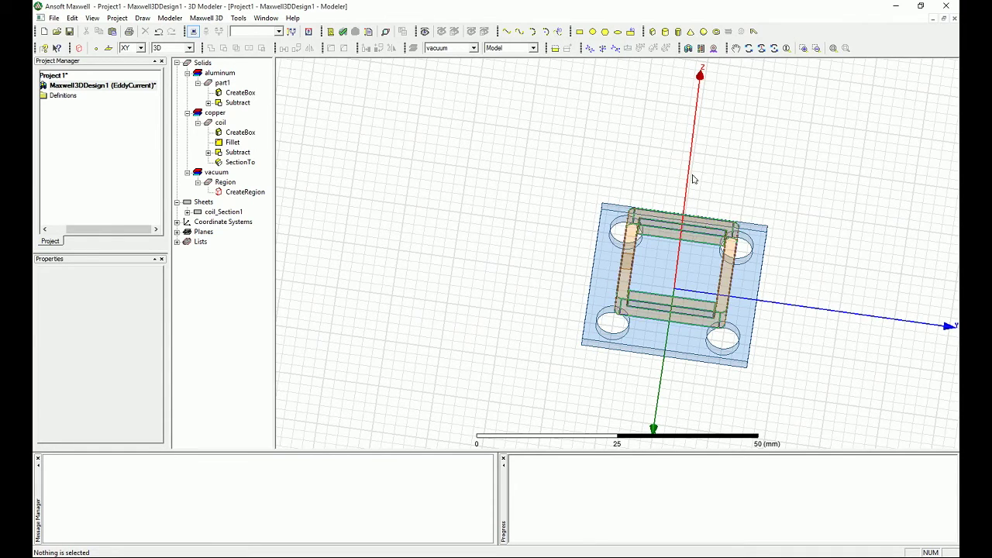
double_click(682, 98, "alt")
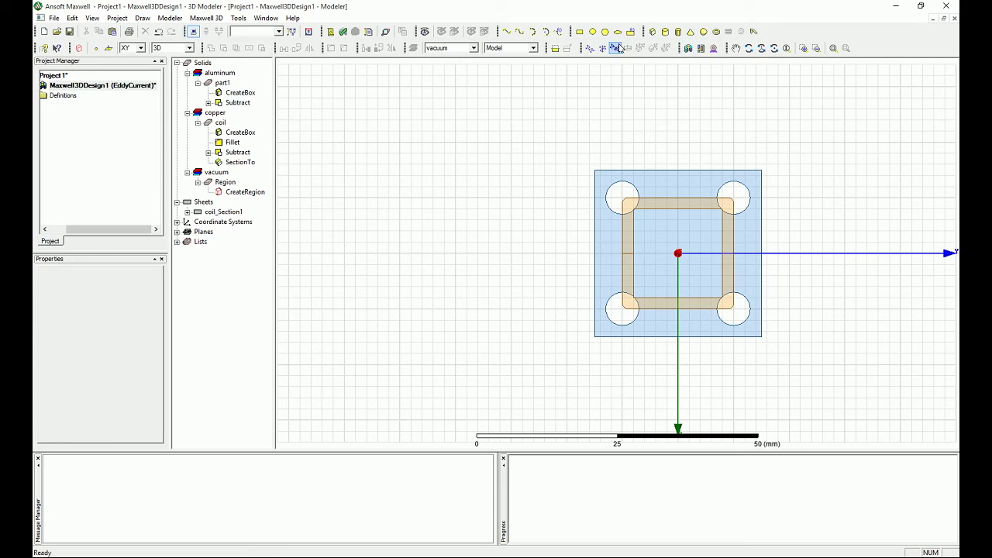
left_click(700, 47)
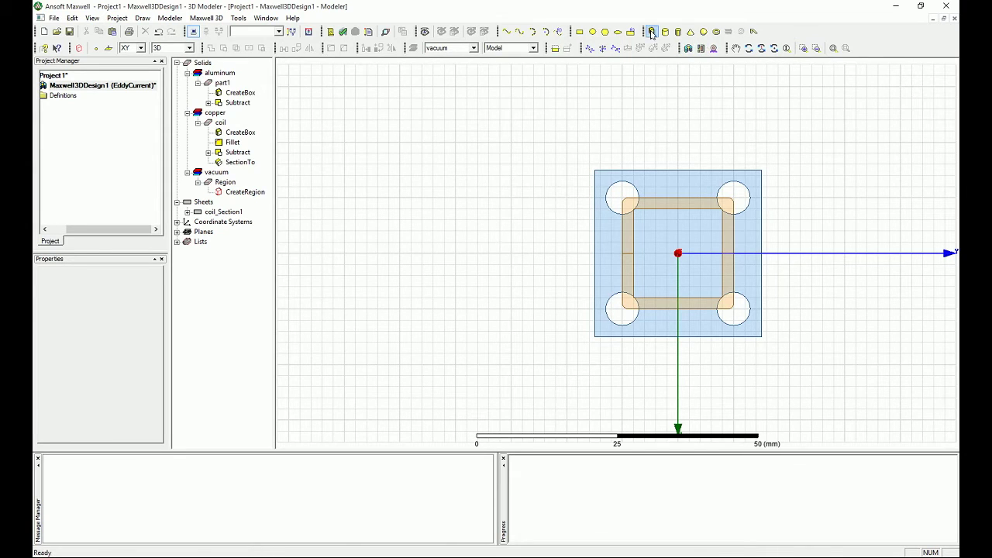
left_click(601, 145)
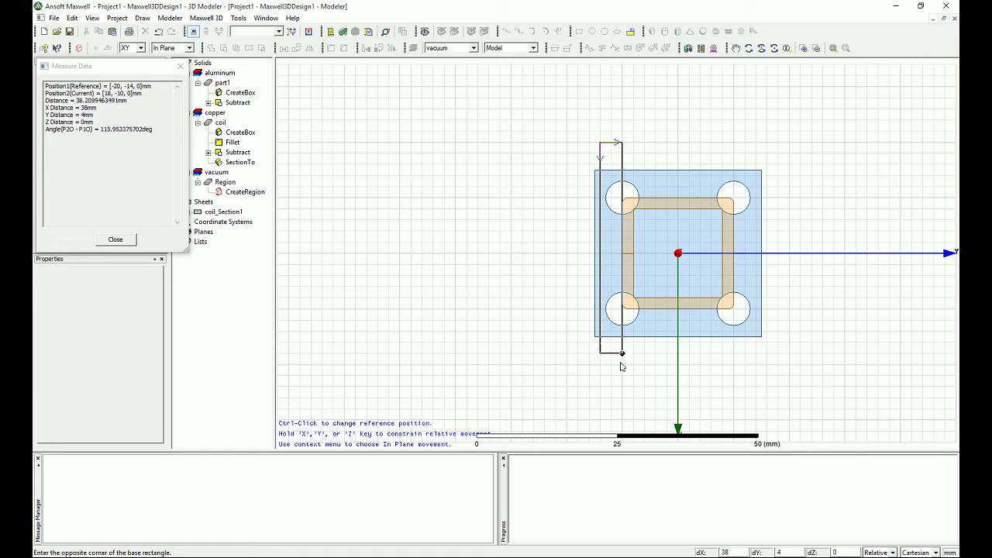
left_click(622, 365)
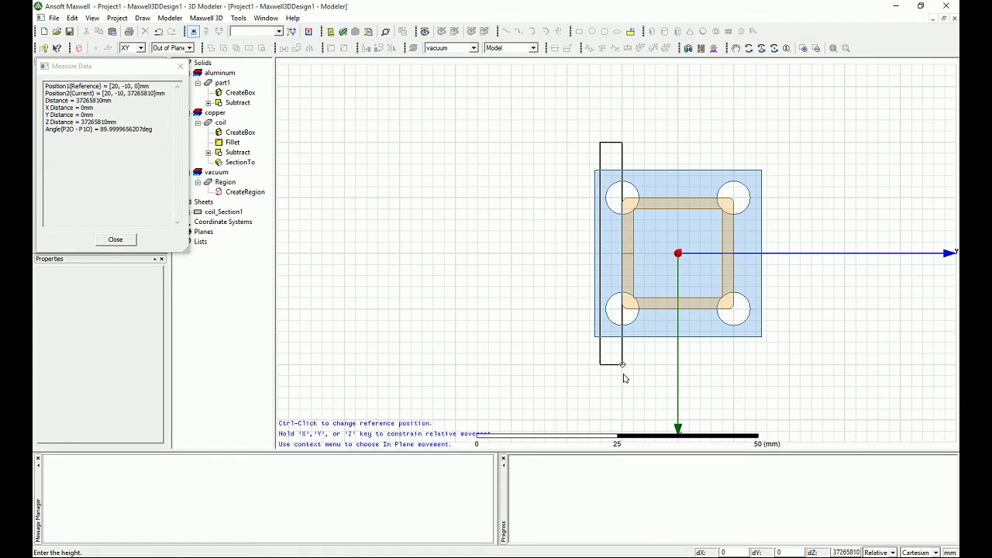
key("Tab")
key("Tab")
type("1")
key("Return")
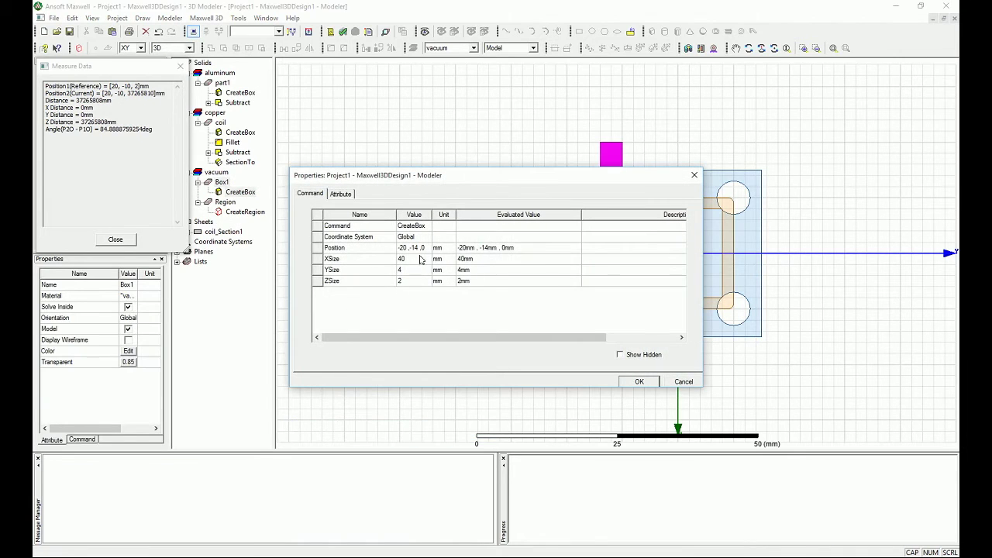
left_click(433, 249)
left_click(425, 247)
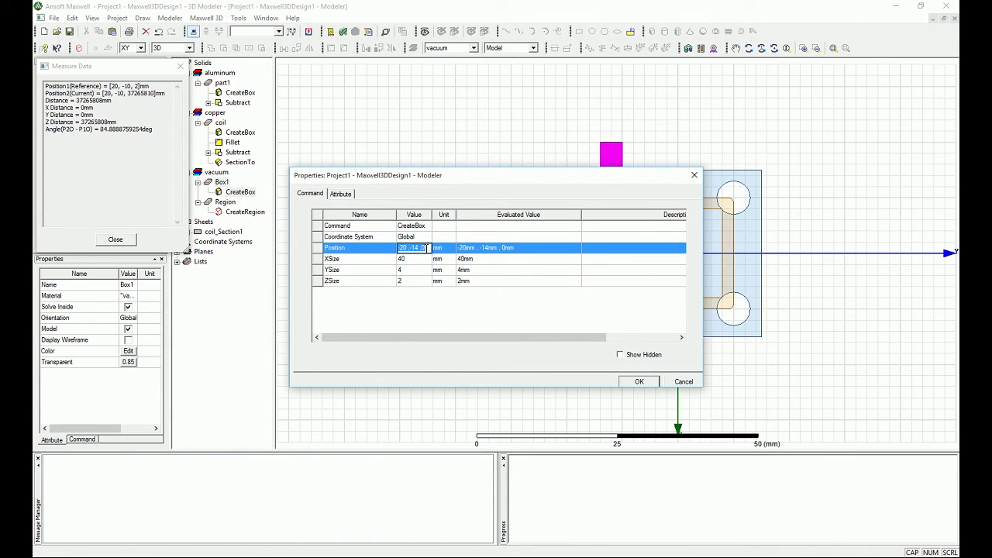
key("BackSpace")
left_click(434, 268)
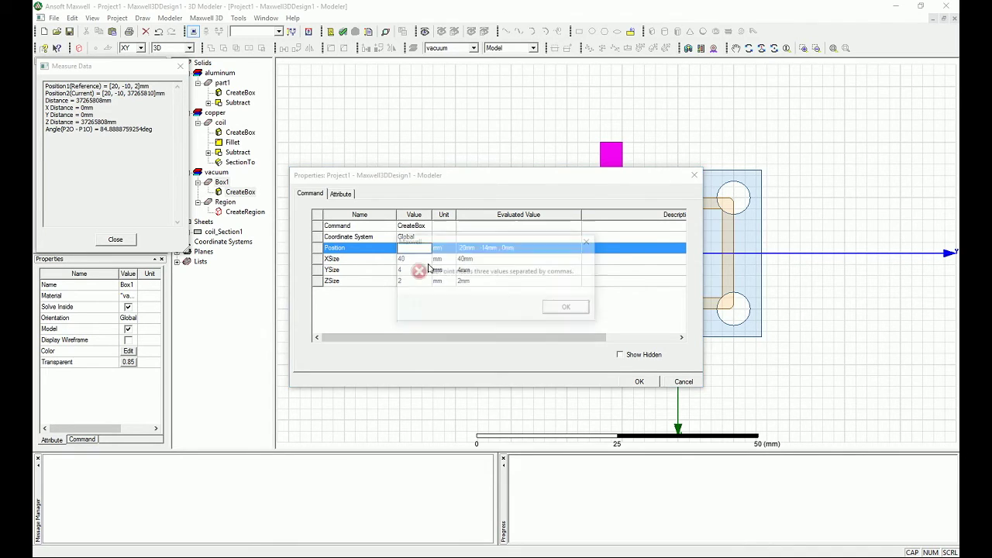
left_click(565, 307)
left_click(417, 259)
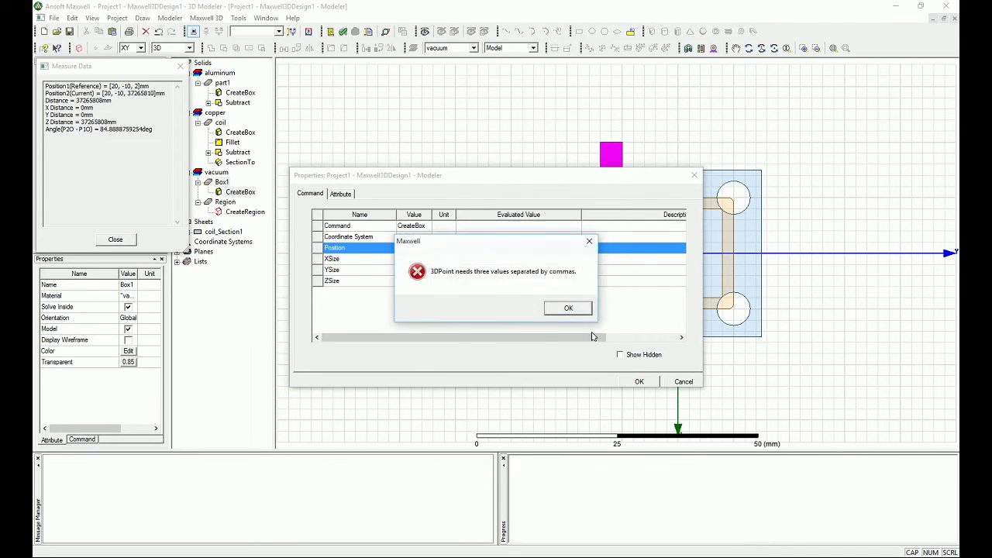
left_click(585, 311)
left_click(683, 382)
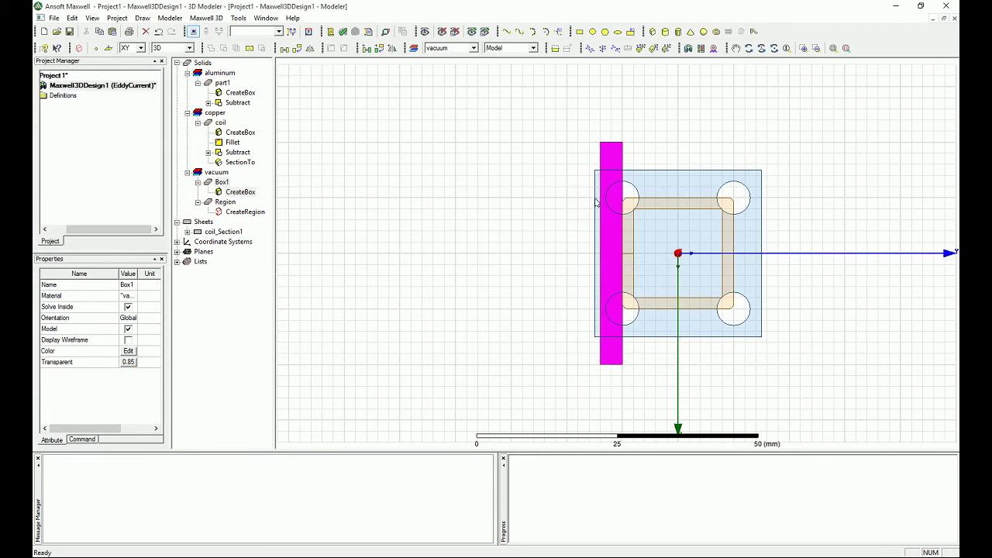
double_click(241, 191)
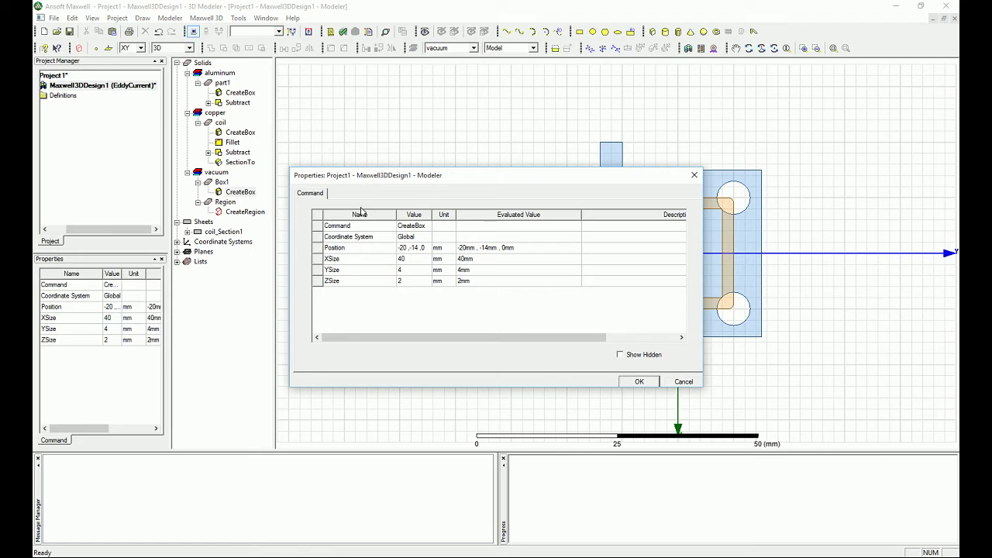
left_click(681, 382)
Rename the new vacuum box as Dummy
double_click(222, 181)
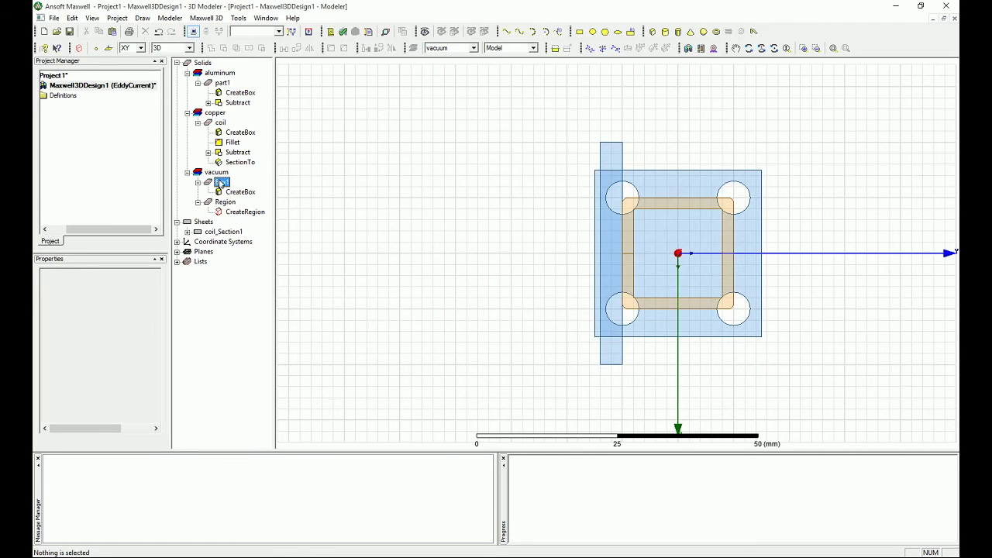
left_click(399, 226)
type("vacuum")
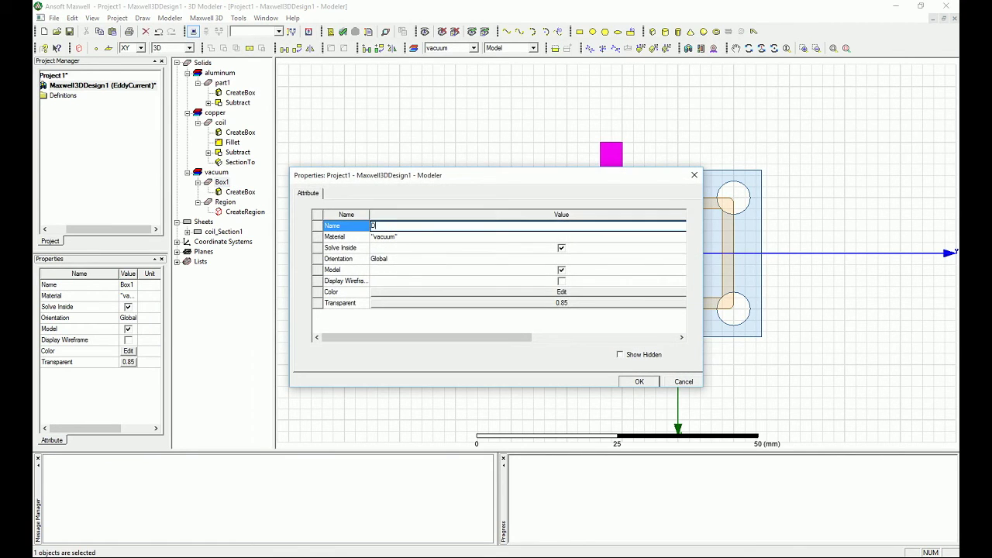
key("Return")
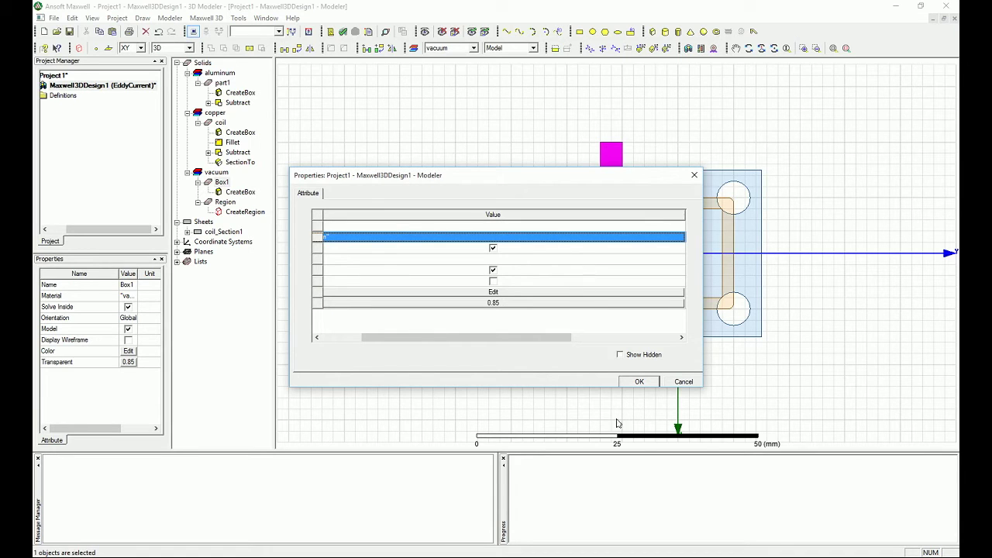
left_click(639, 382)
Set the Dummy box's position to -20, -14, 2 mm
double_click(240, 191)
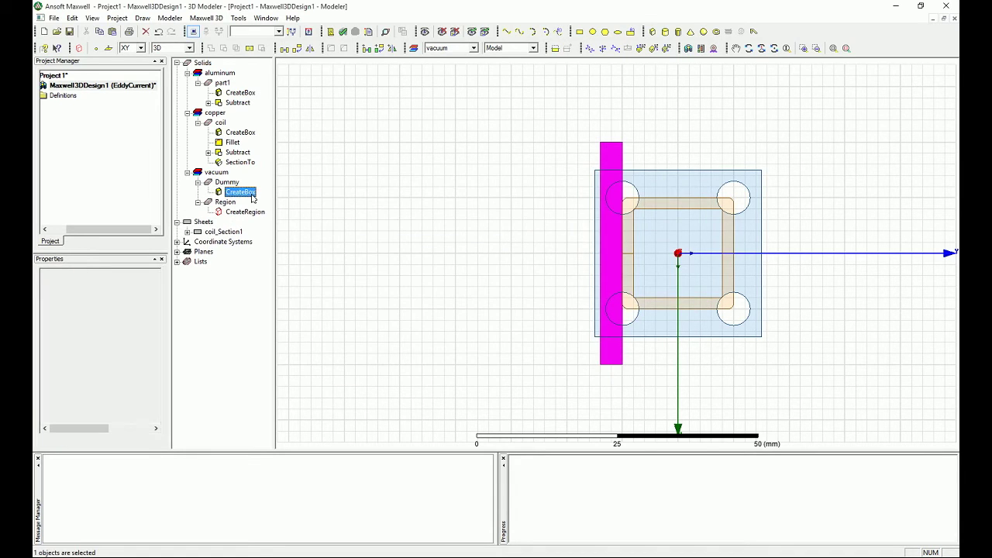
left_click(422, 247)
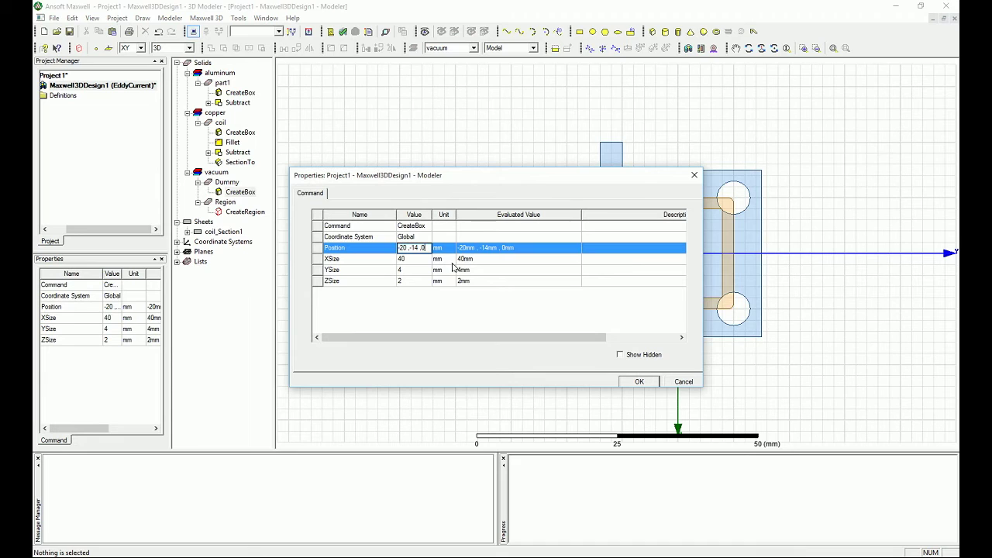
key("BackSpace")
type("2")
left_click(640, 382)
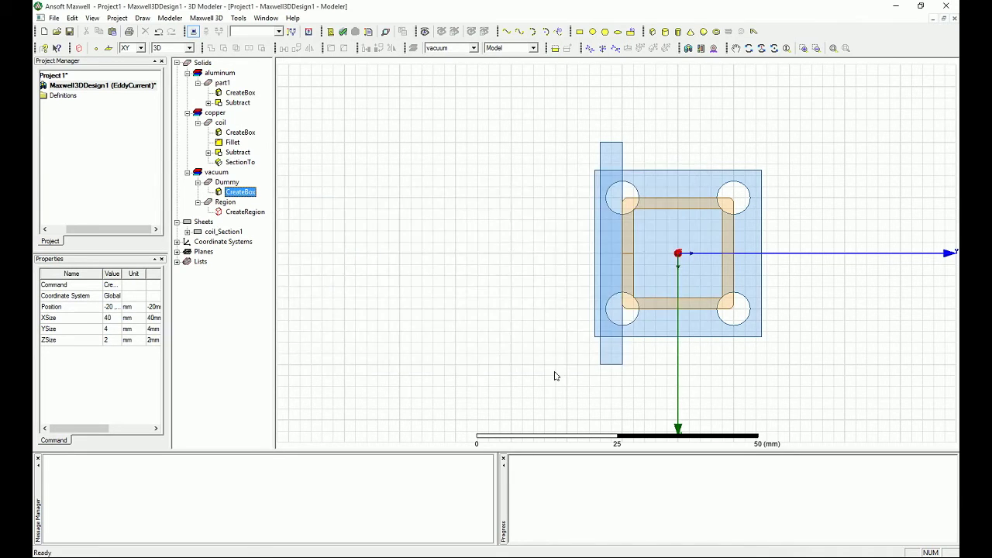
left_click(567, 311)
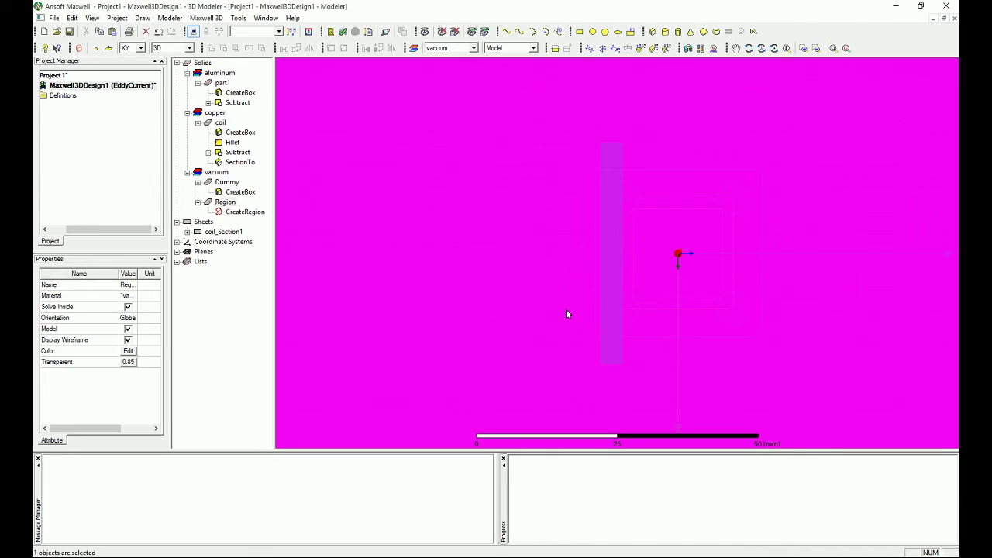
Assign a length-based mesh operation named Dummy inside the Dummy box, restricting only the number of elements to a maximum of 5000
left_click(228, 183)
right_click(226, 182)
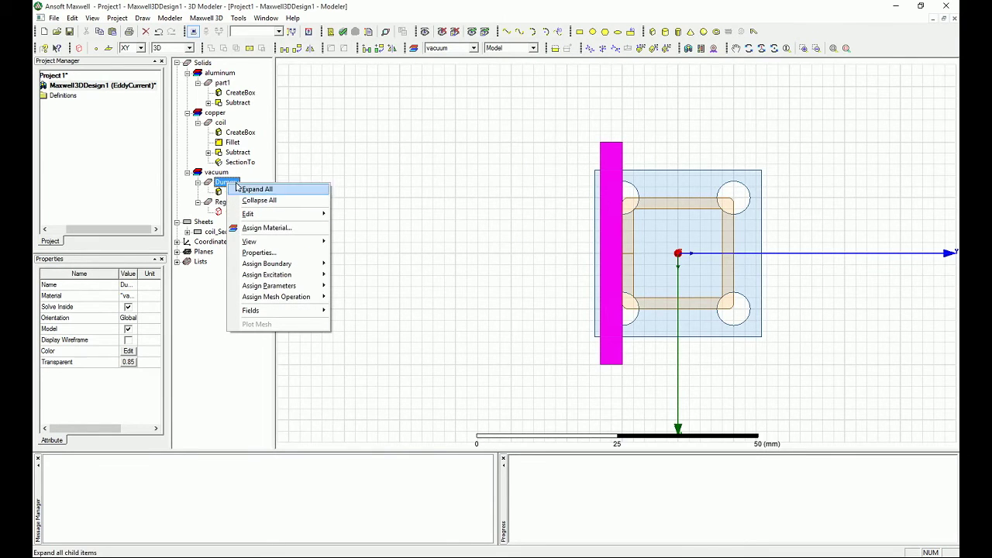
mouse_move(289, 300)
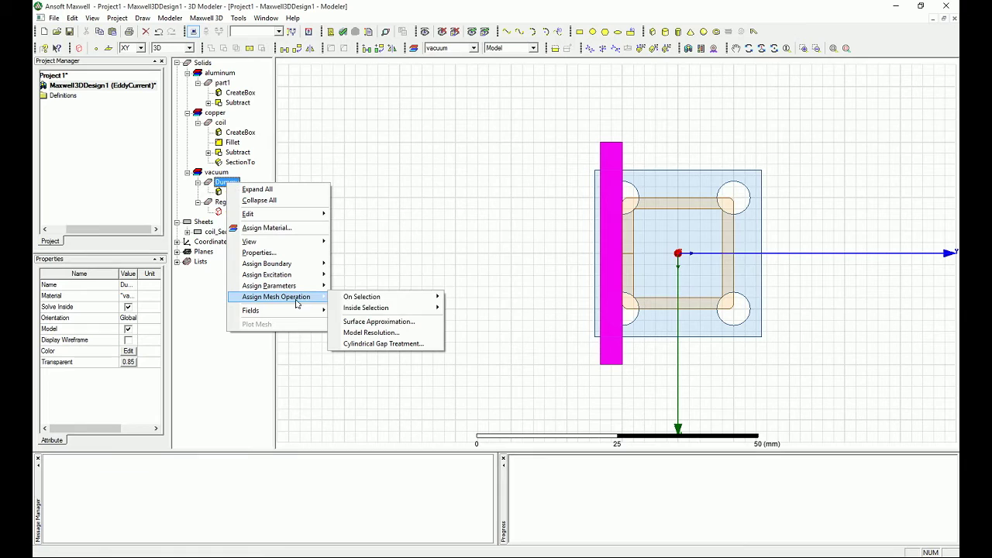
mouse_move(394, 311)
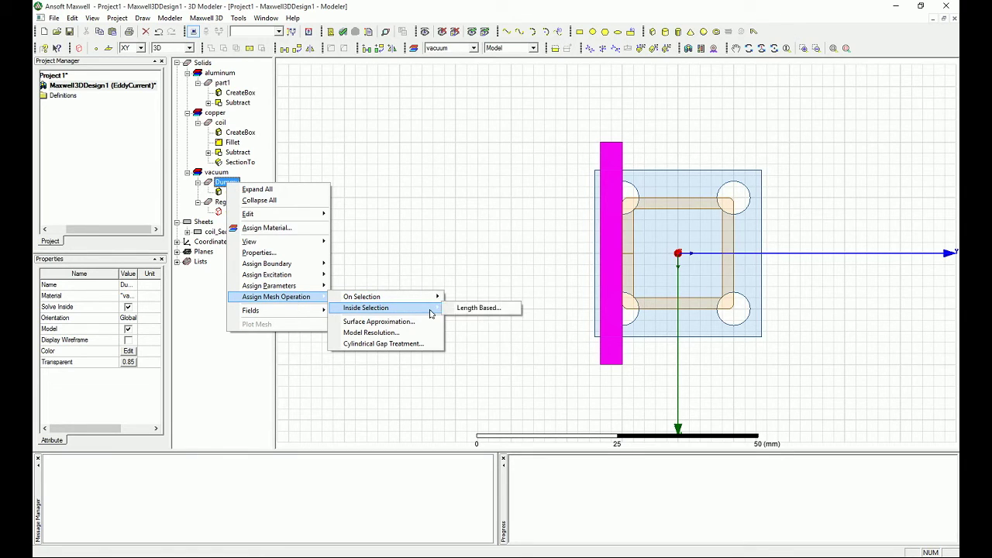
left_click(479, 308)
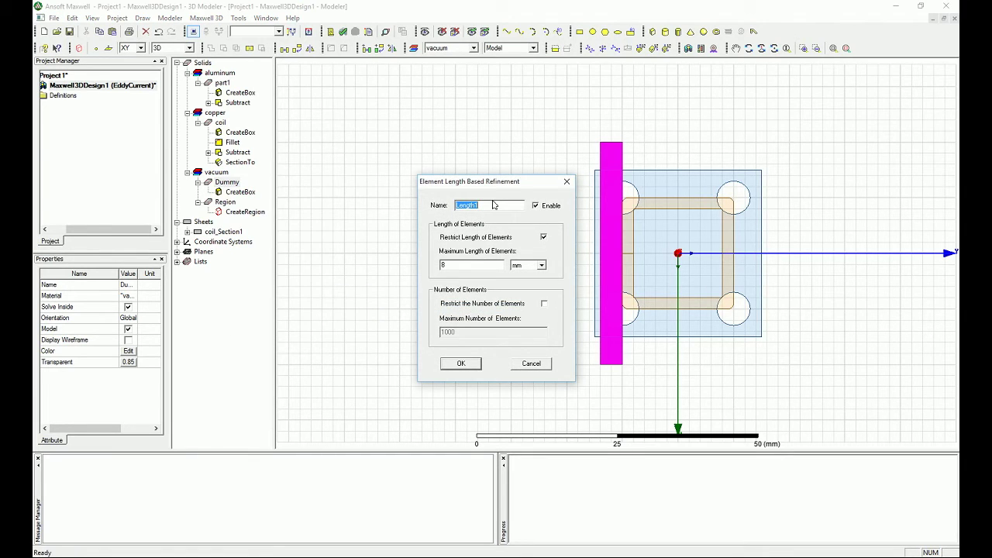
type("Dummy")
left_click(544, 303)
left_click(544, 240)
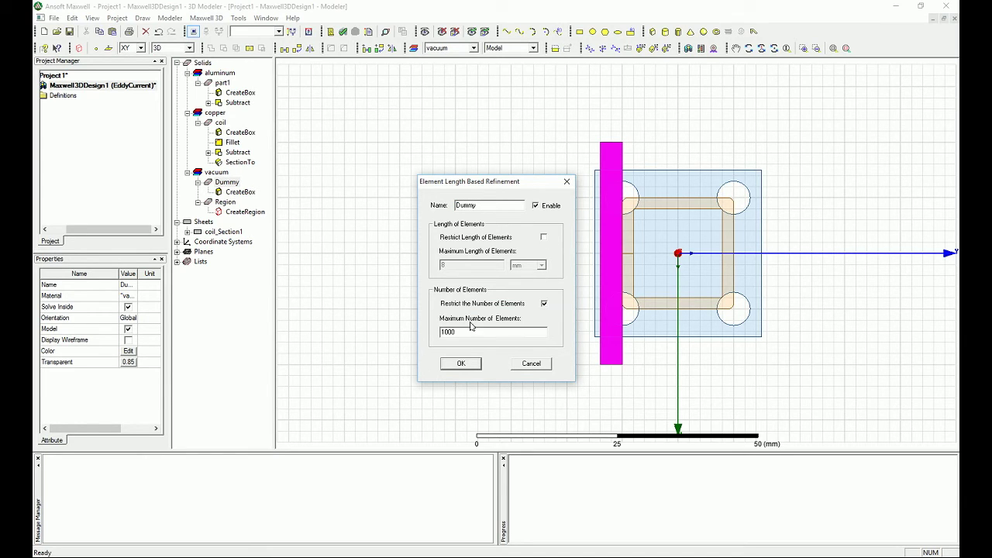
left_click_drag(465, 332, 403, 327)
type("5000")
left_click(459, 363)
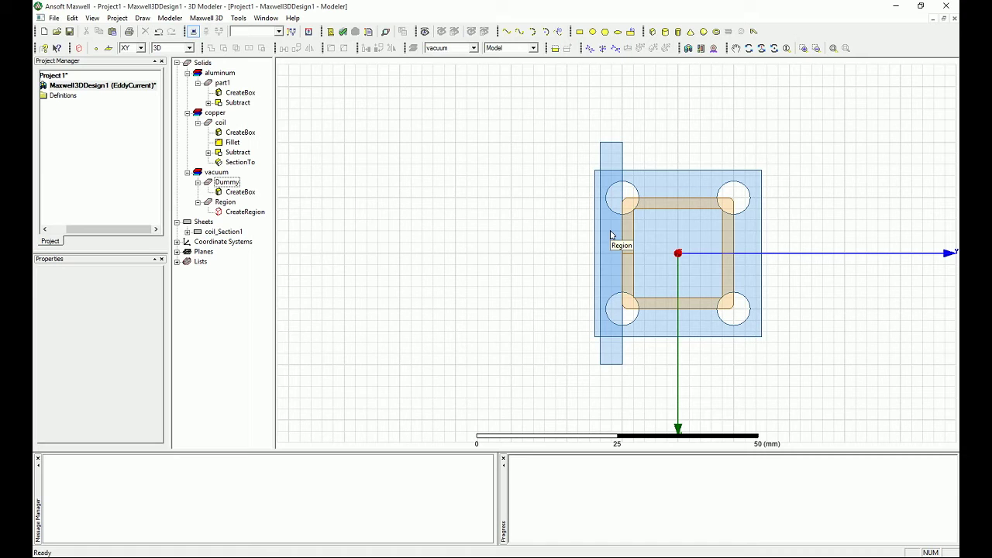
Assign a length-based mesh operation named part1 inside the aluminum plate, restricting only the number of elements to a maximum of 8000
left_click(681, 184)
key("b")
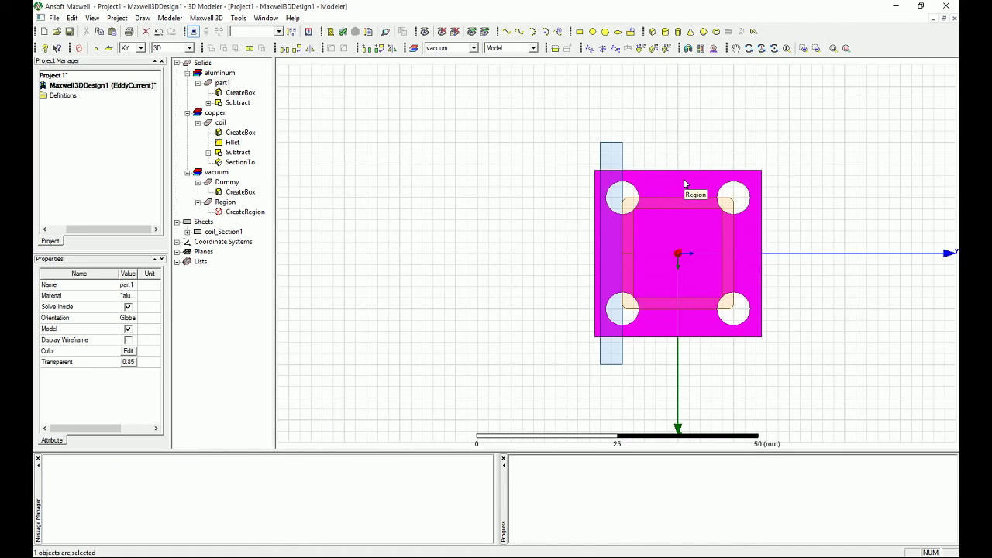
right_click(684, 184)
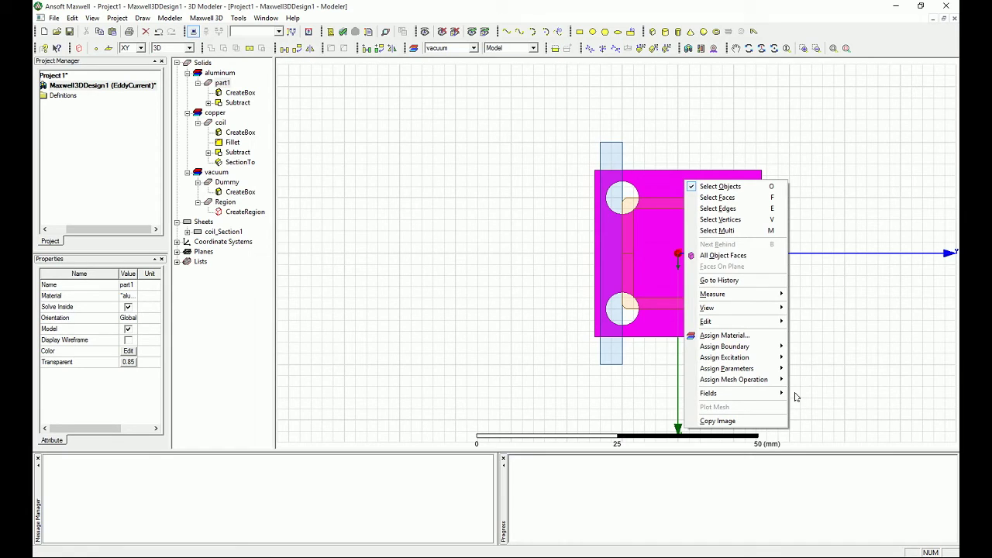
mouse_move(776, 397)
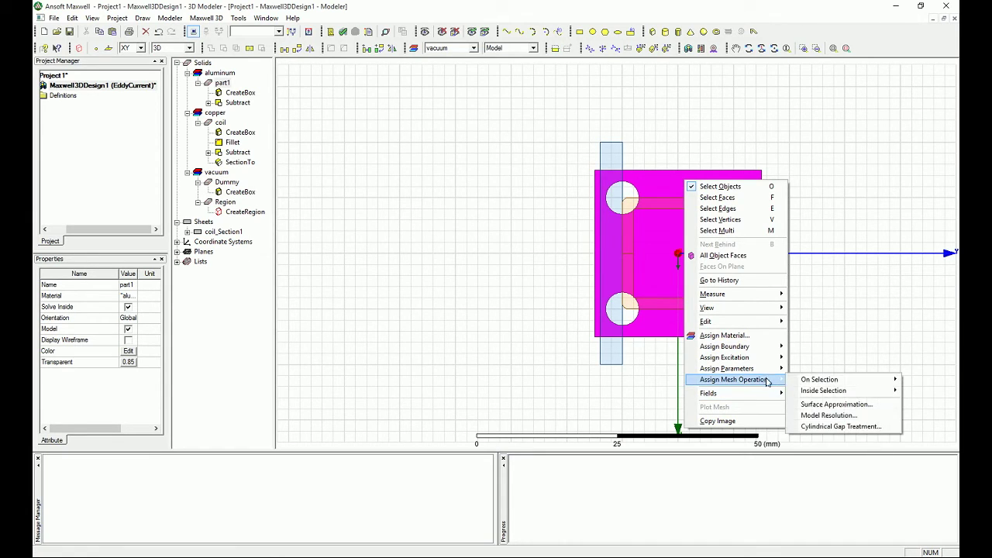
mouse_move(836, 393)
left_click(772, 394)
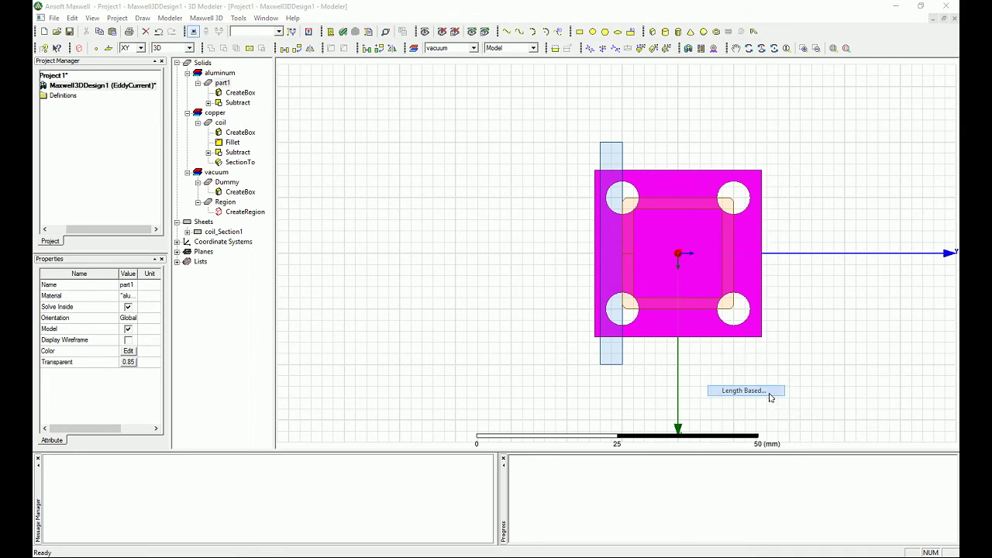
type("part1")
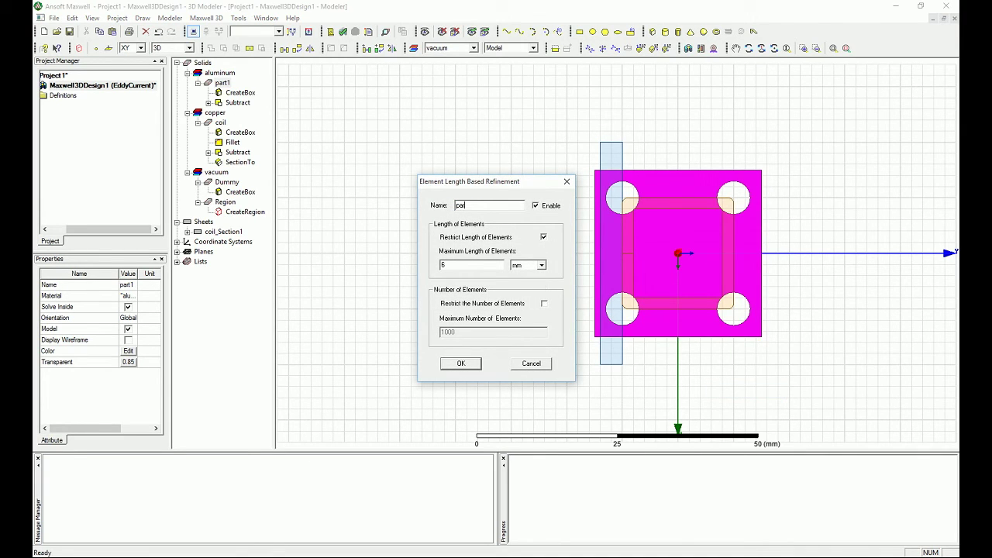
left_click(543, 236)
left_click(544, 304)
left_click_drag(457, 333, 418, 324)
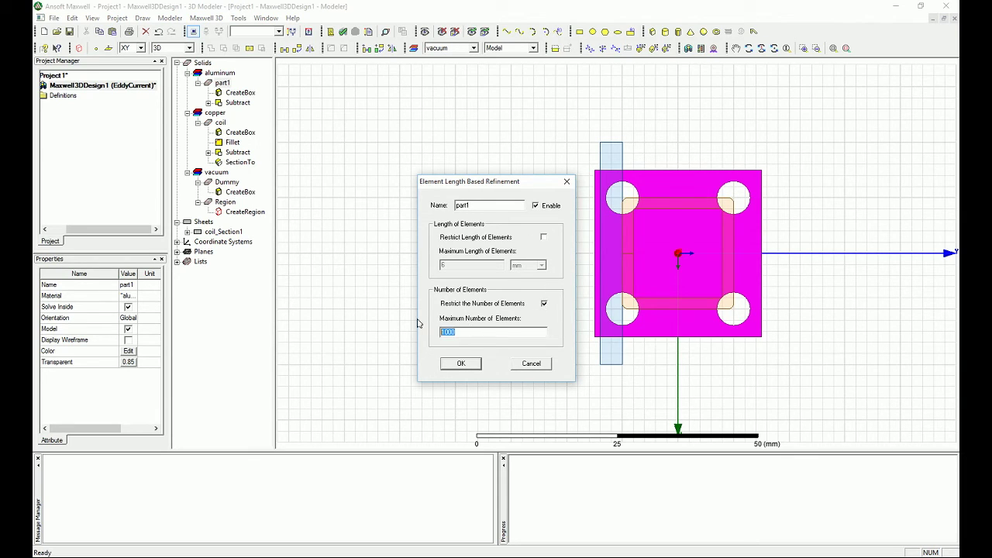
type("8000")
left_click(443, 364)
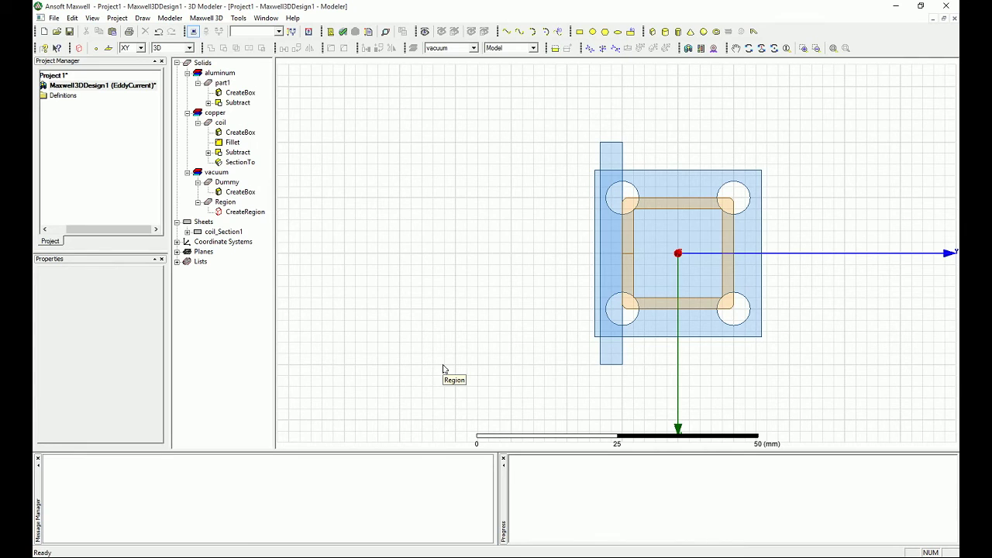
Turn off displacement current for part1 and the coil in the eddy effect settings
left_click(170, 18)
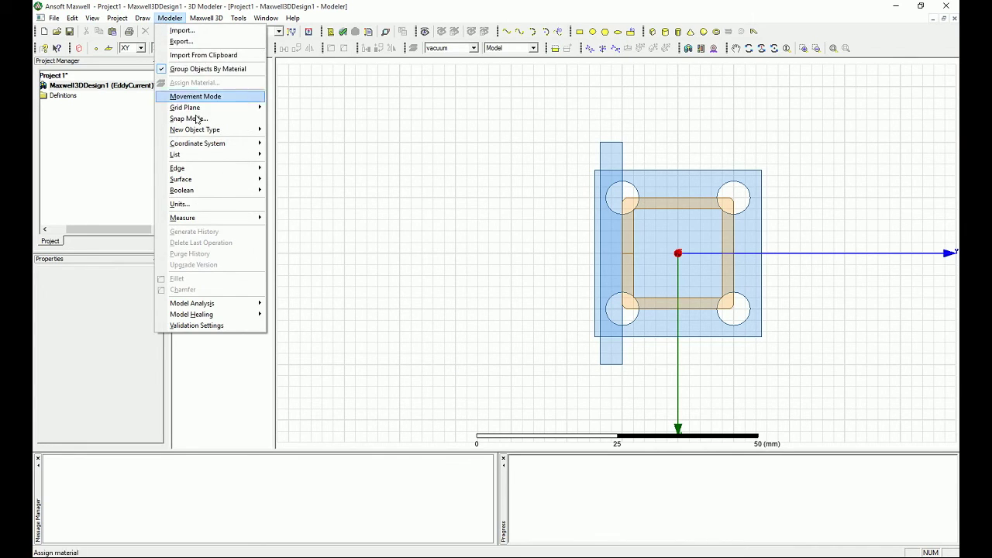
mouse_move(205, 19)
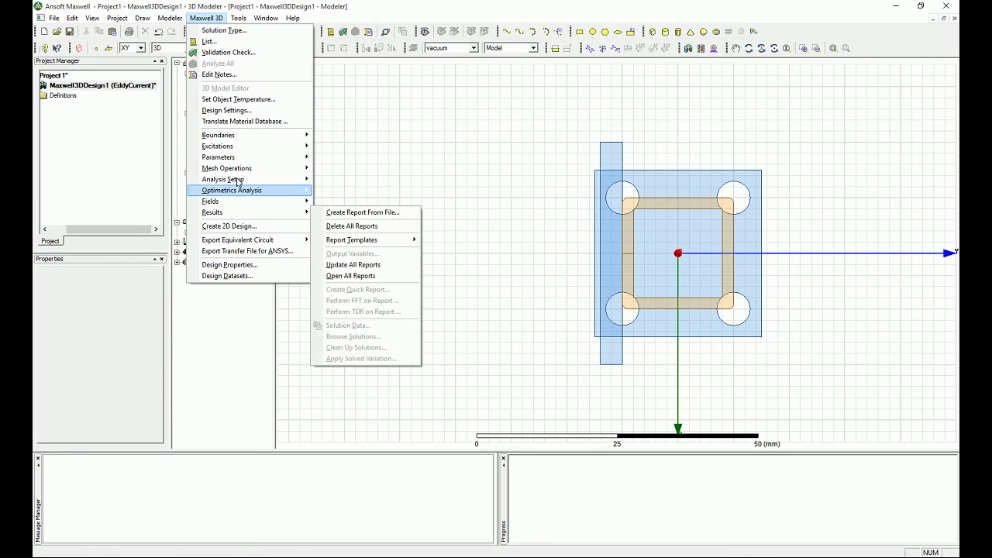
mouse_move(225, 146)
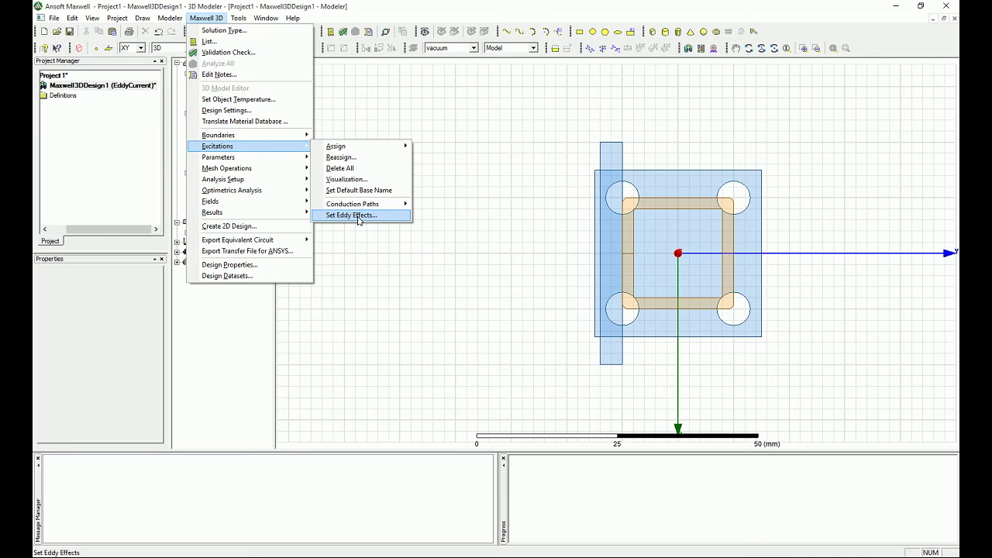
left_click(359, 218)
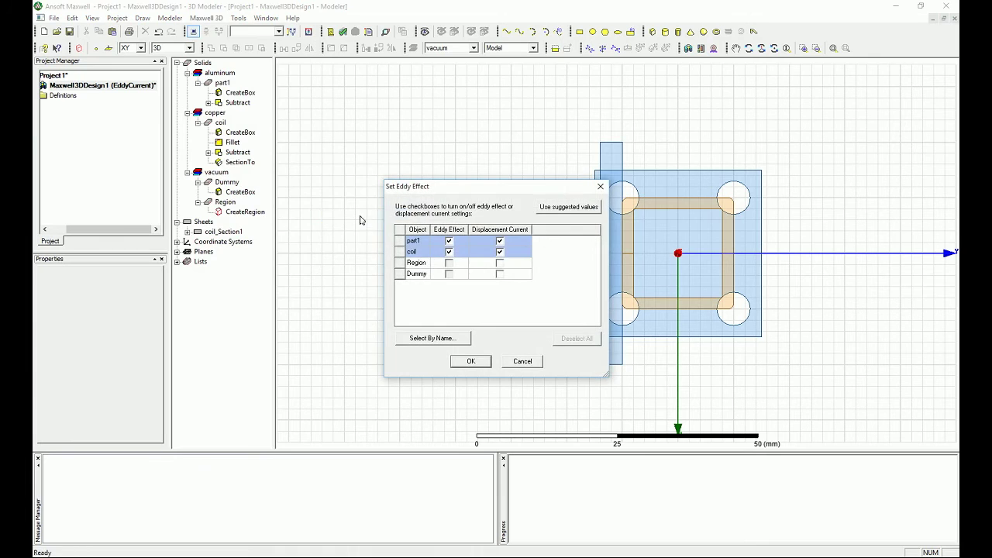
left_click(500, 243)
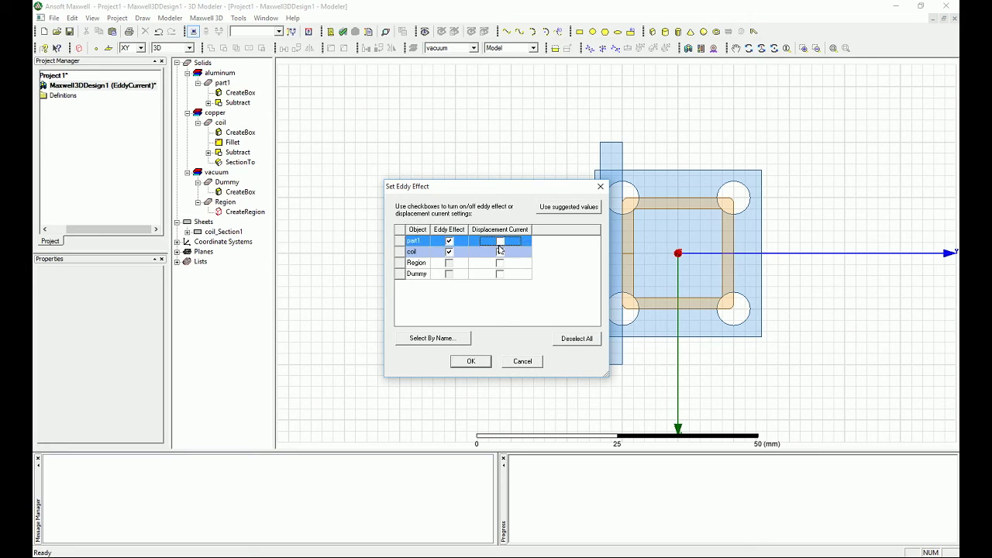
left_click(500, 252)
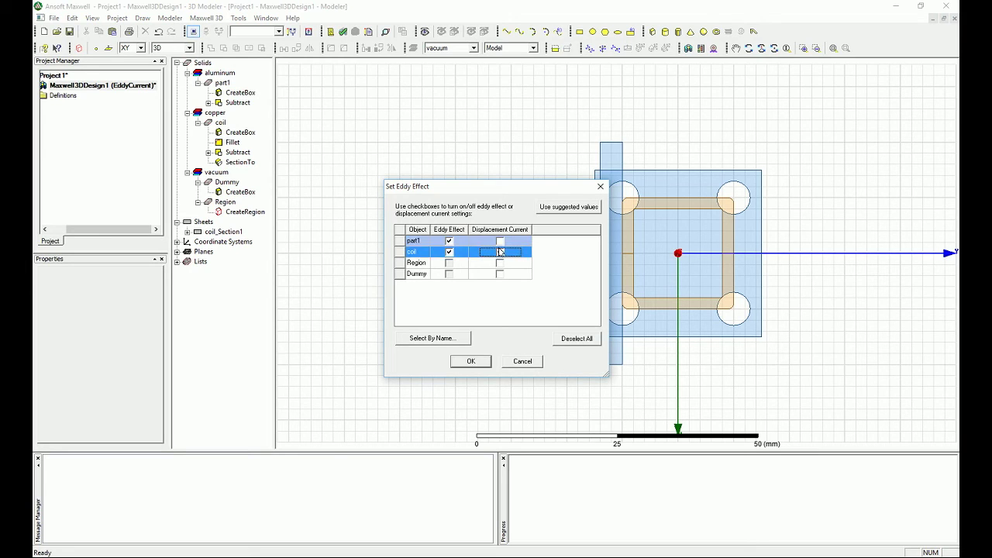
left_click(450, 256)
left_click(449, 241)
left_click(482, 362)
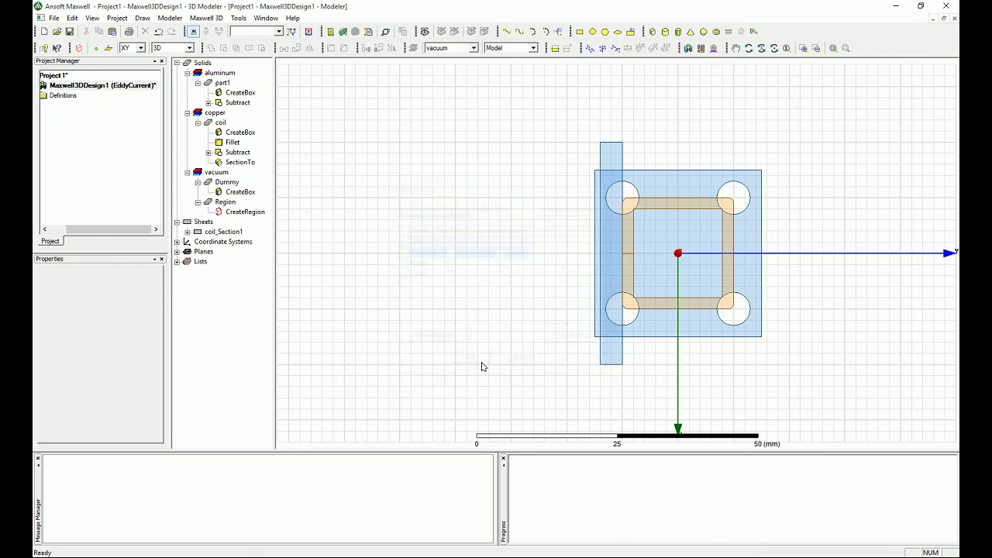
Examine the full vacuum region and how the Dummy box sits relative to the aluminum plate and coil
left_click(460, 329)
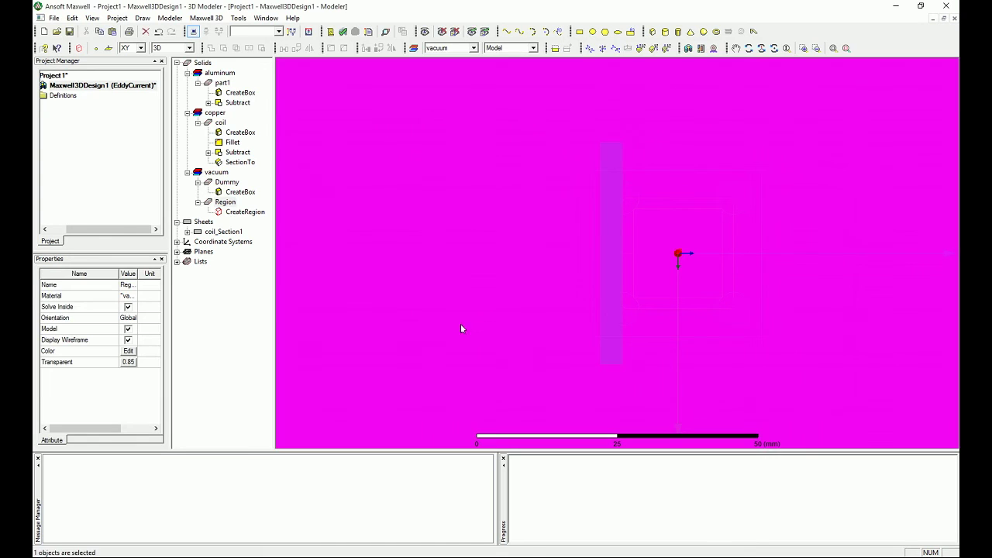
key("ctrl+d")
left_click(428, 288)
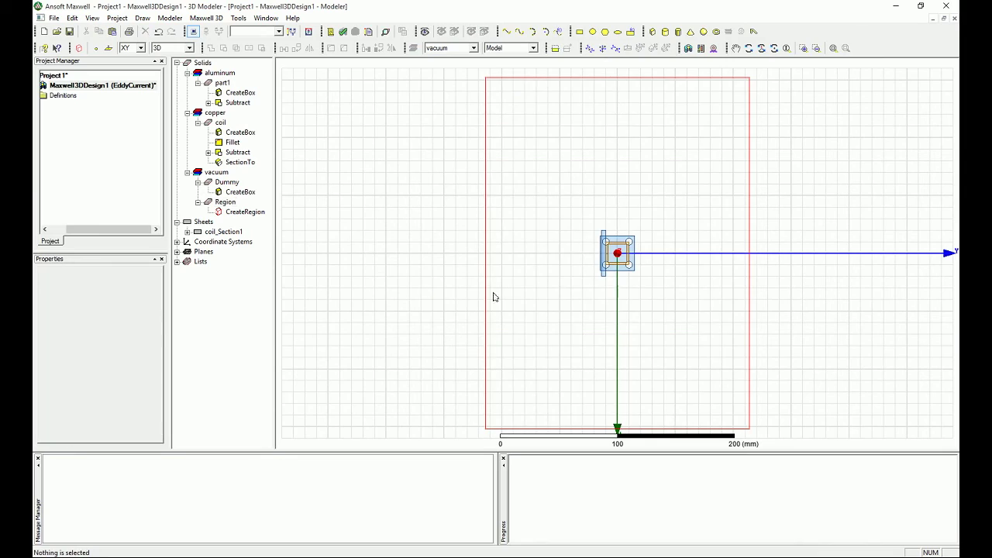
left_click_drag(612, 298, 620, 210, "alt")
scroll(621, 211, "up", 8)
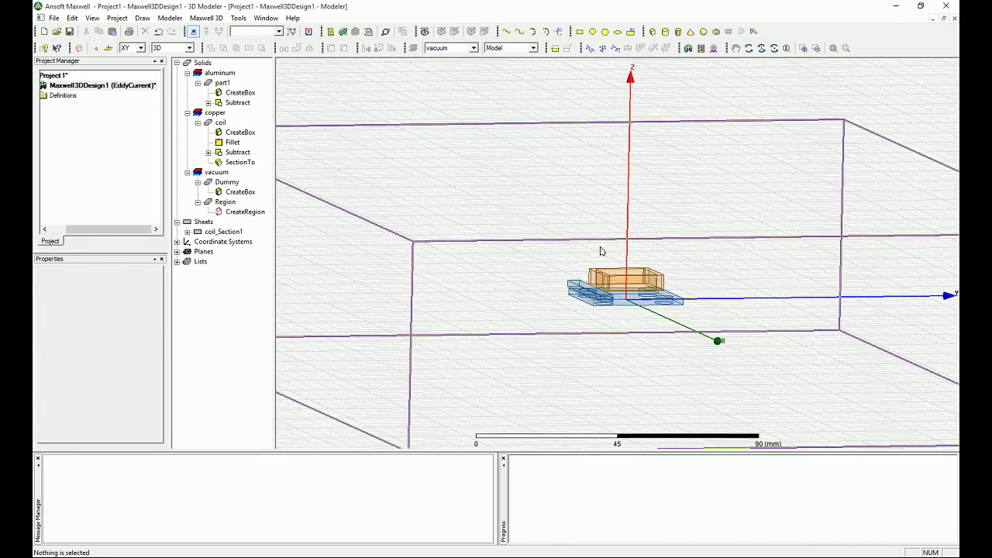
scroll(610, 282, "up", 4)
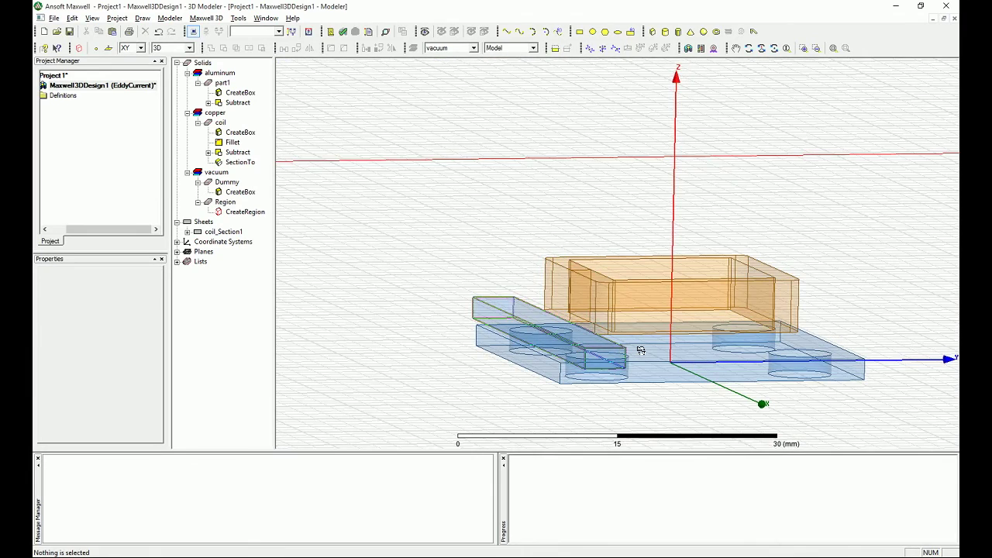
left_click_drag(635, 346, 627, 344, "alt")
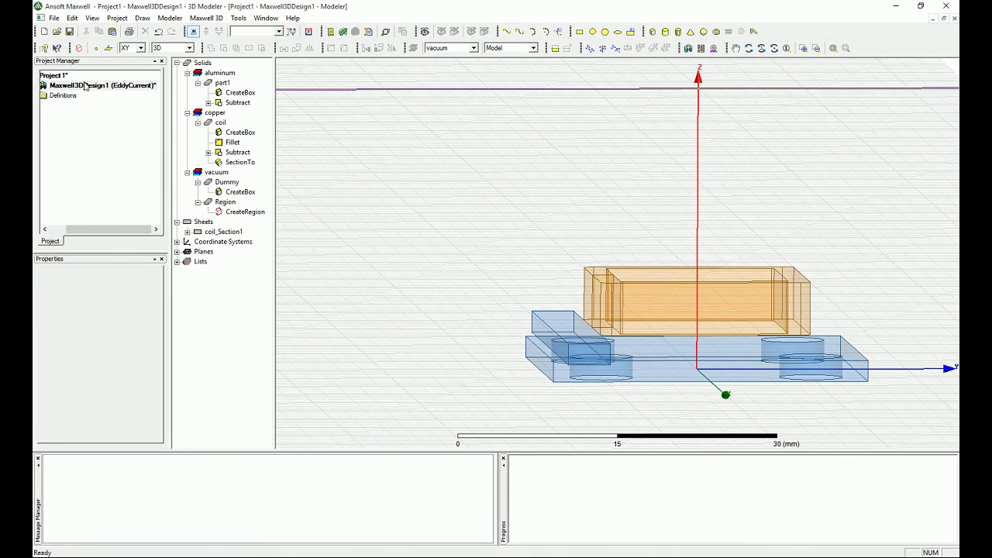
Add a solution setup to the design's analysis with a percent error of 0.2
left_click(61, 230)
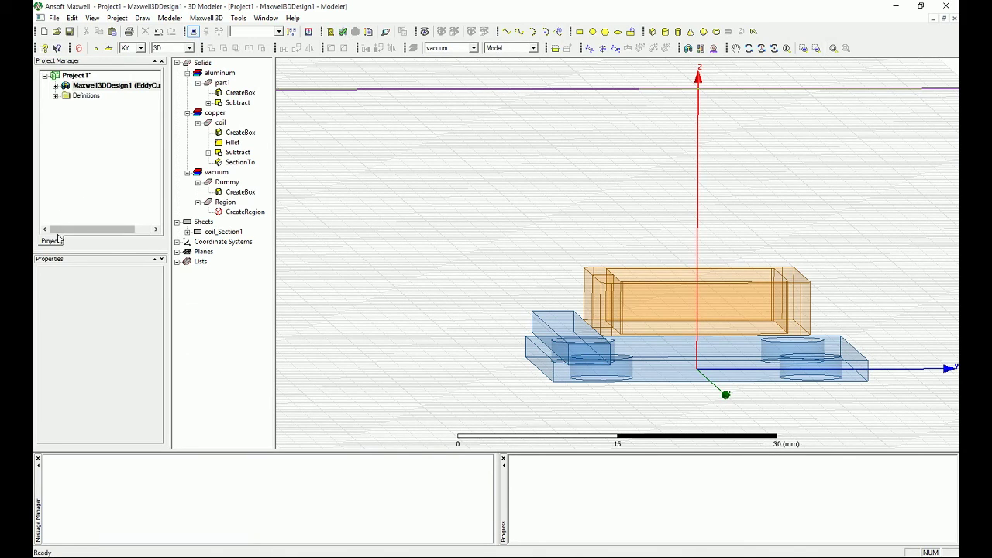
left_click(55, 86)
right_click(88, 145)
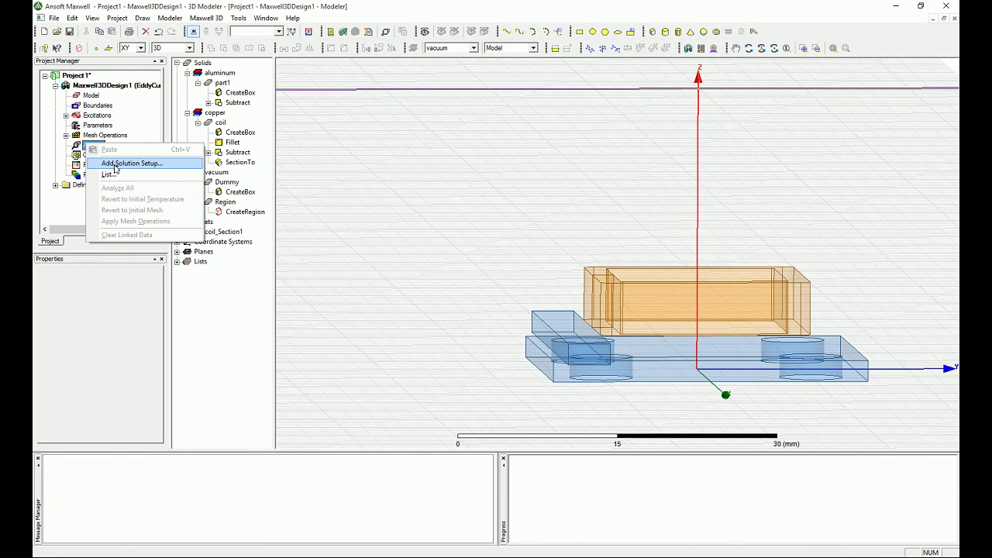
left_click(113, 164)
double_click(529, 230)
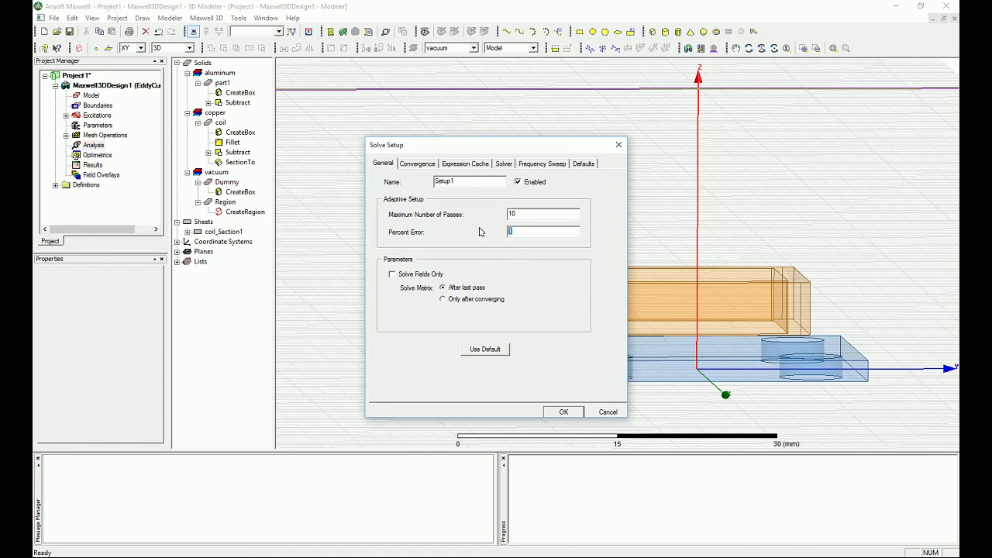
type("0.2")
Set the solution setup's adaptive frequency to 500 Hz and accept the setup
left_click(500, 163)
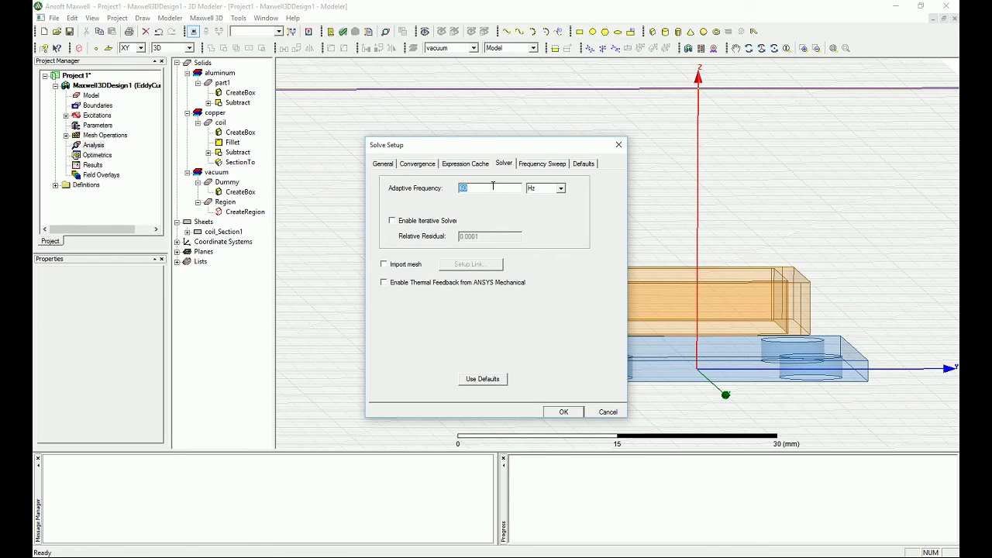
type("200")
key("BackSpace")
key("BackSpace")
key("BackSpace")
type("500")
left_click(563, 413)
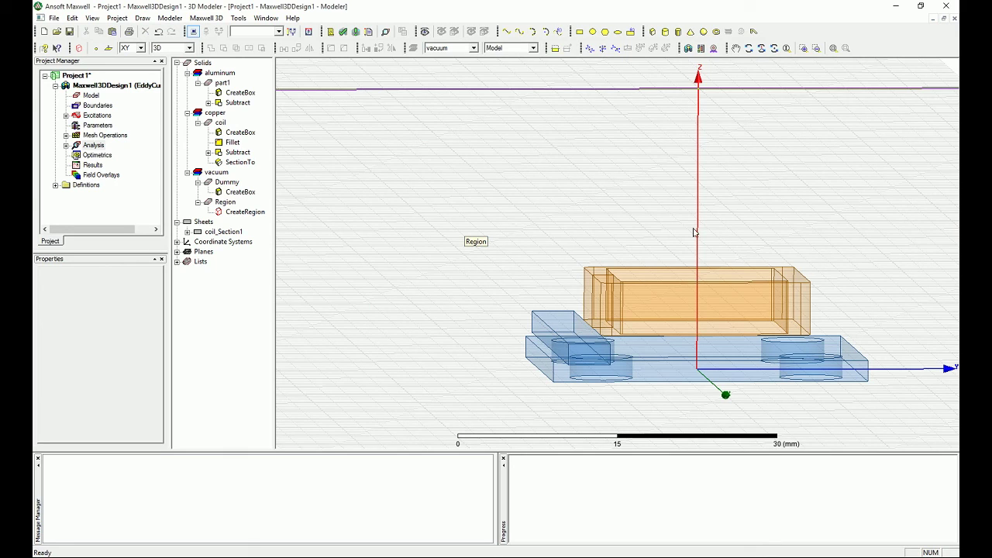
Run a validation check on the complete design and close its report
left_click(343, 31)
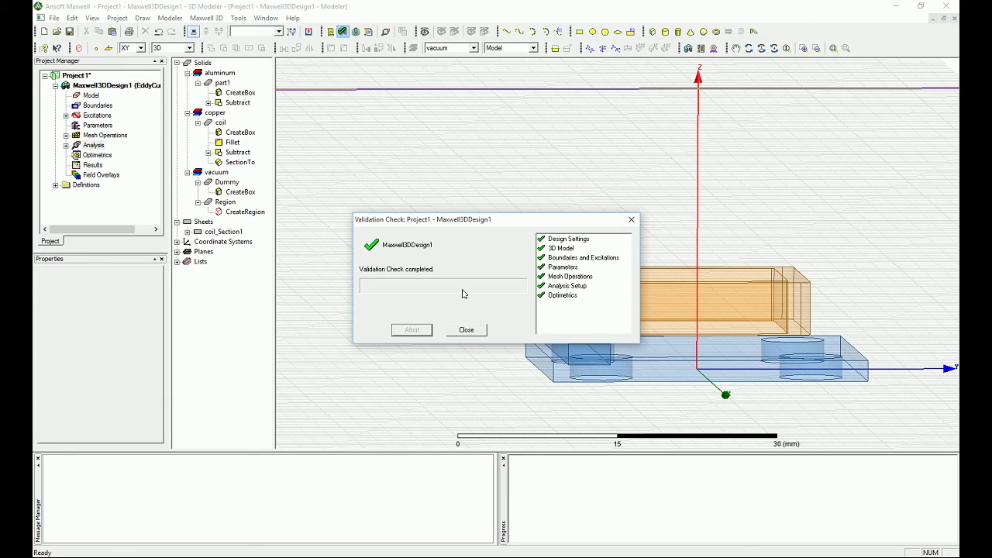
left_click(472, 332)
left_click_drag(576, 291, 557, 310, "alt")
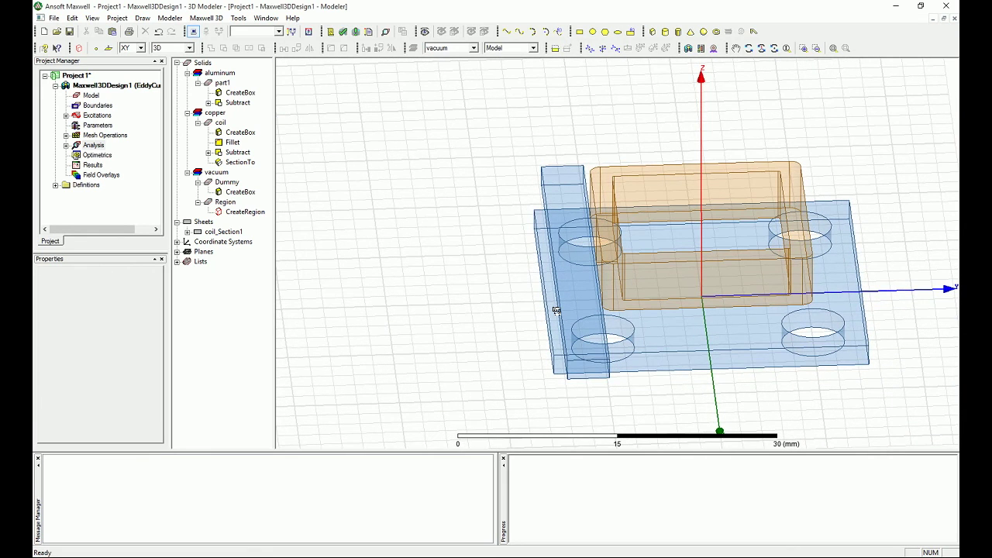